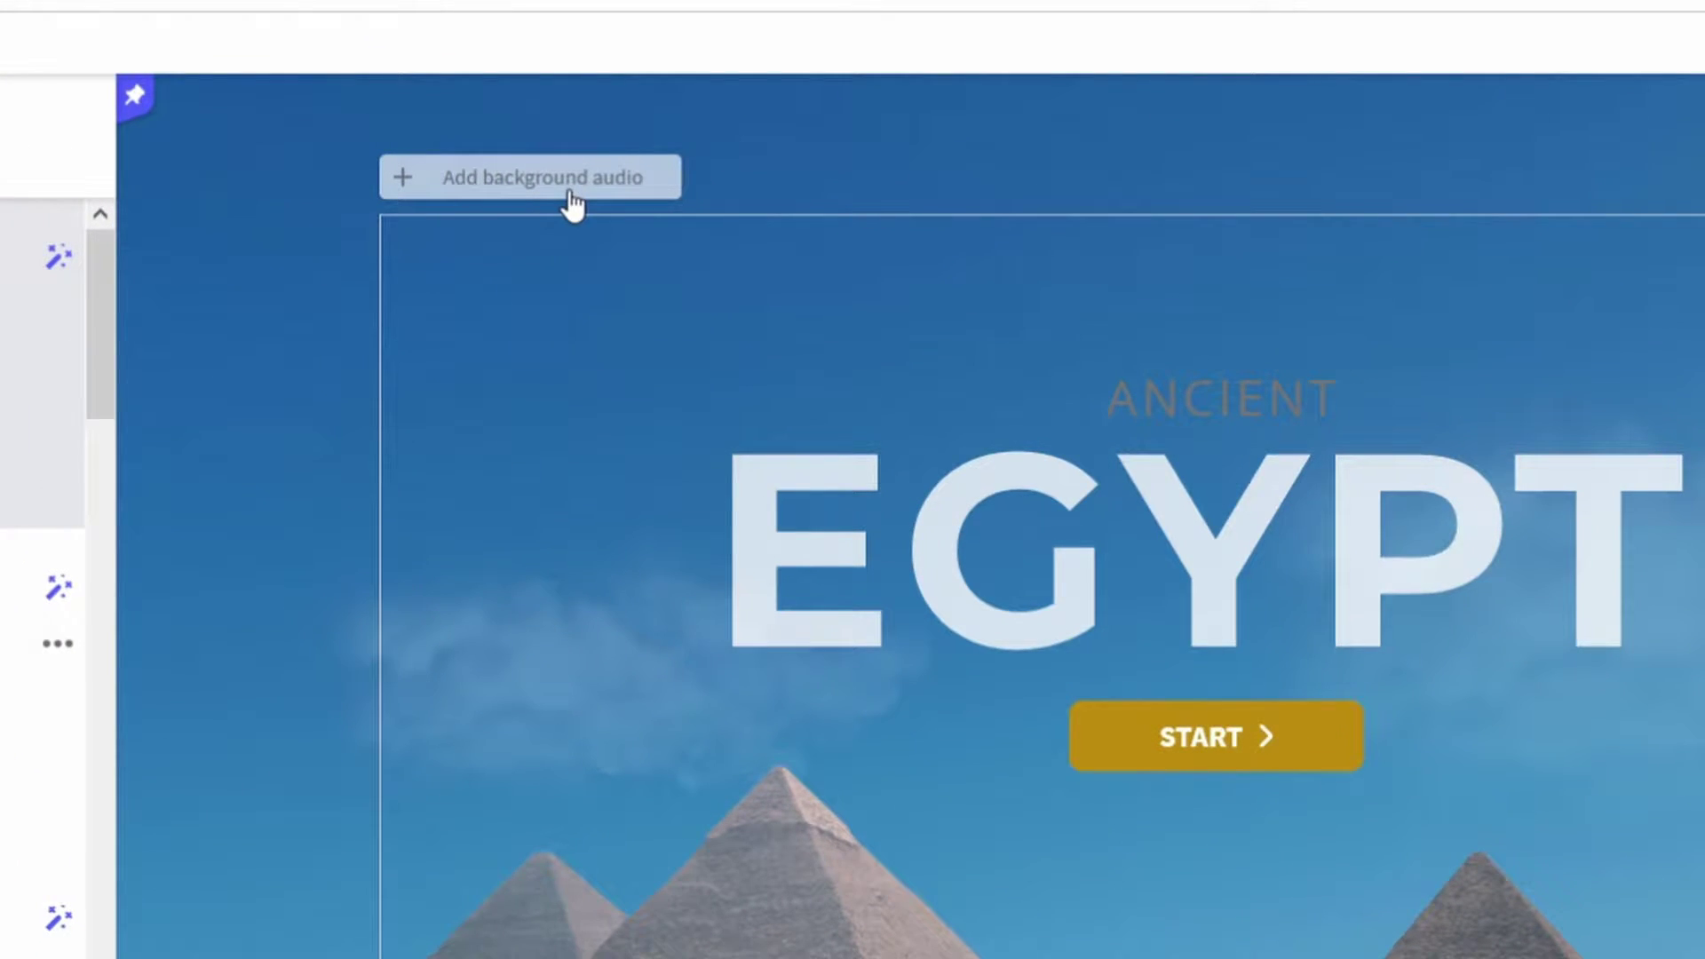
Step: Dismiss the background audio upload without adding audio, then go to page 10, 'Where is Egypt located?'
left_click(569, 187)
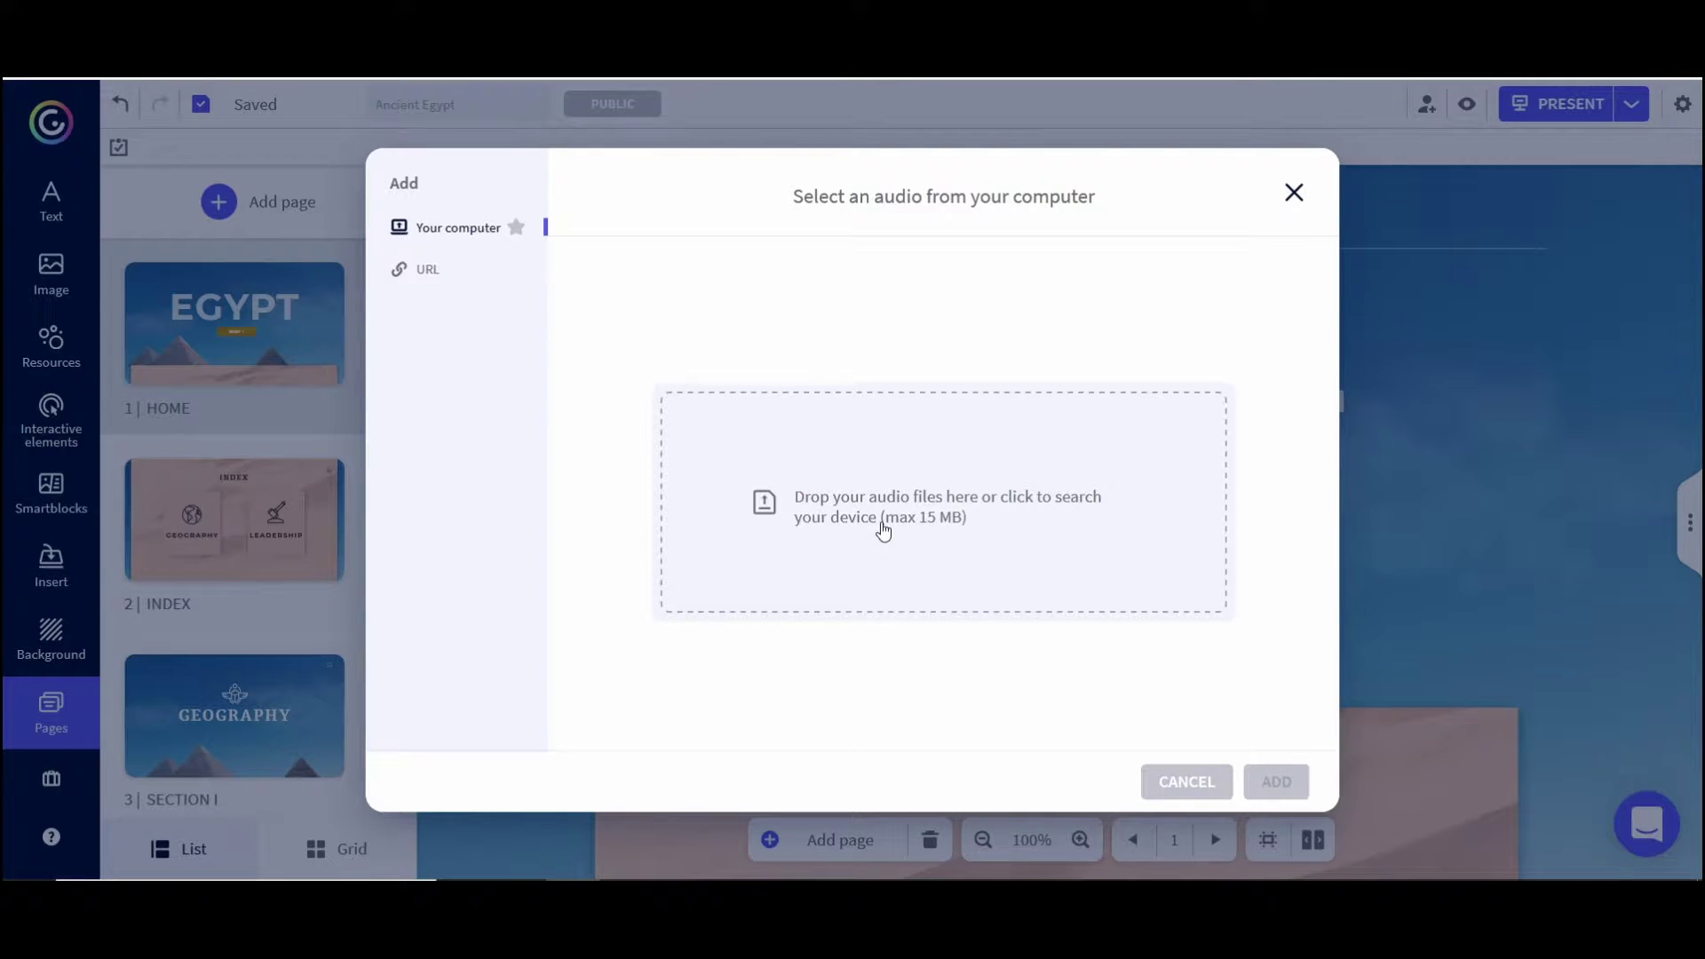
left_click(1300, 190)
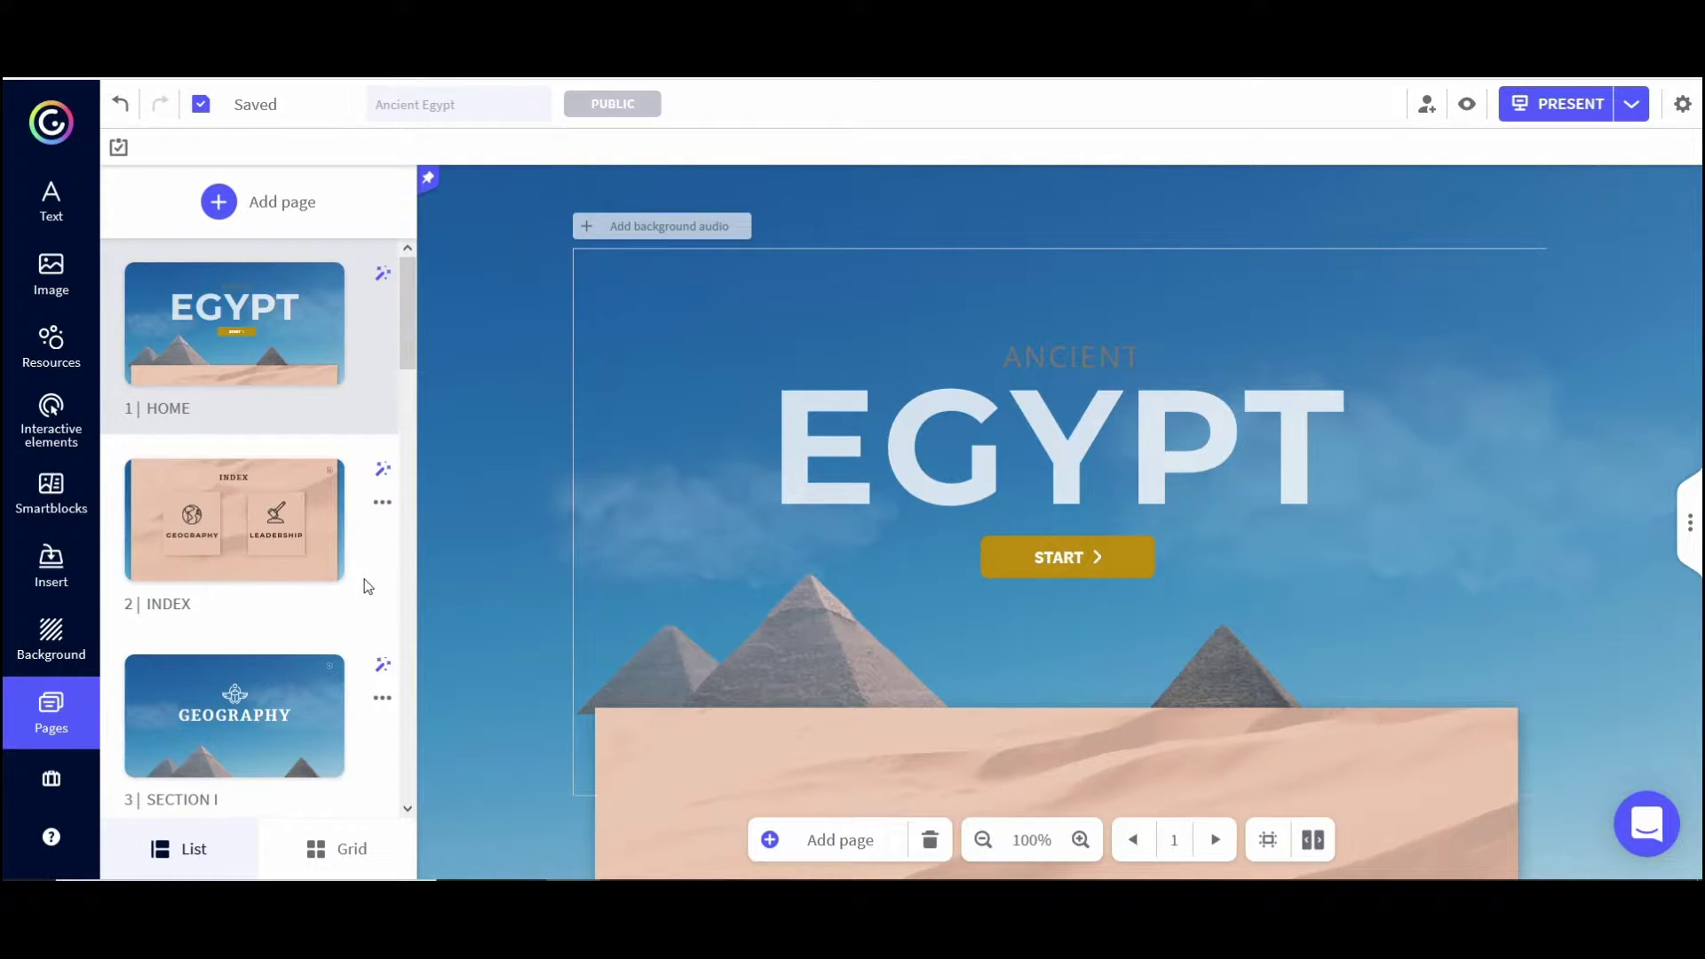
scroll(361, 577, "down", 7)
scroll(360, 580, "down", 5)
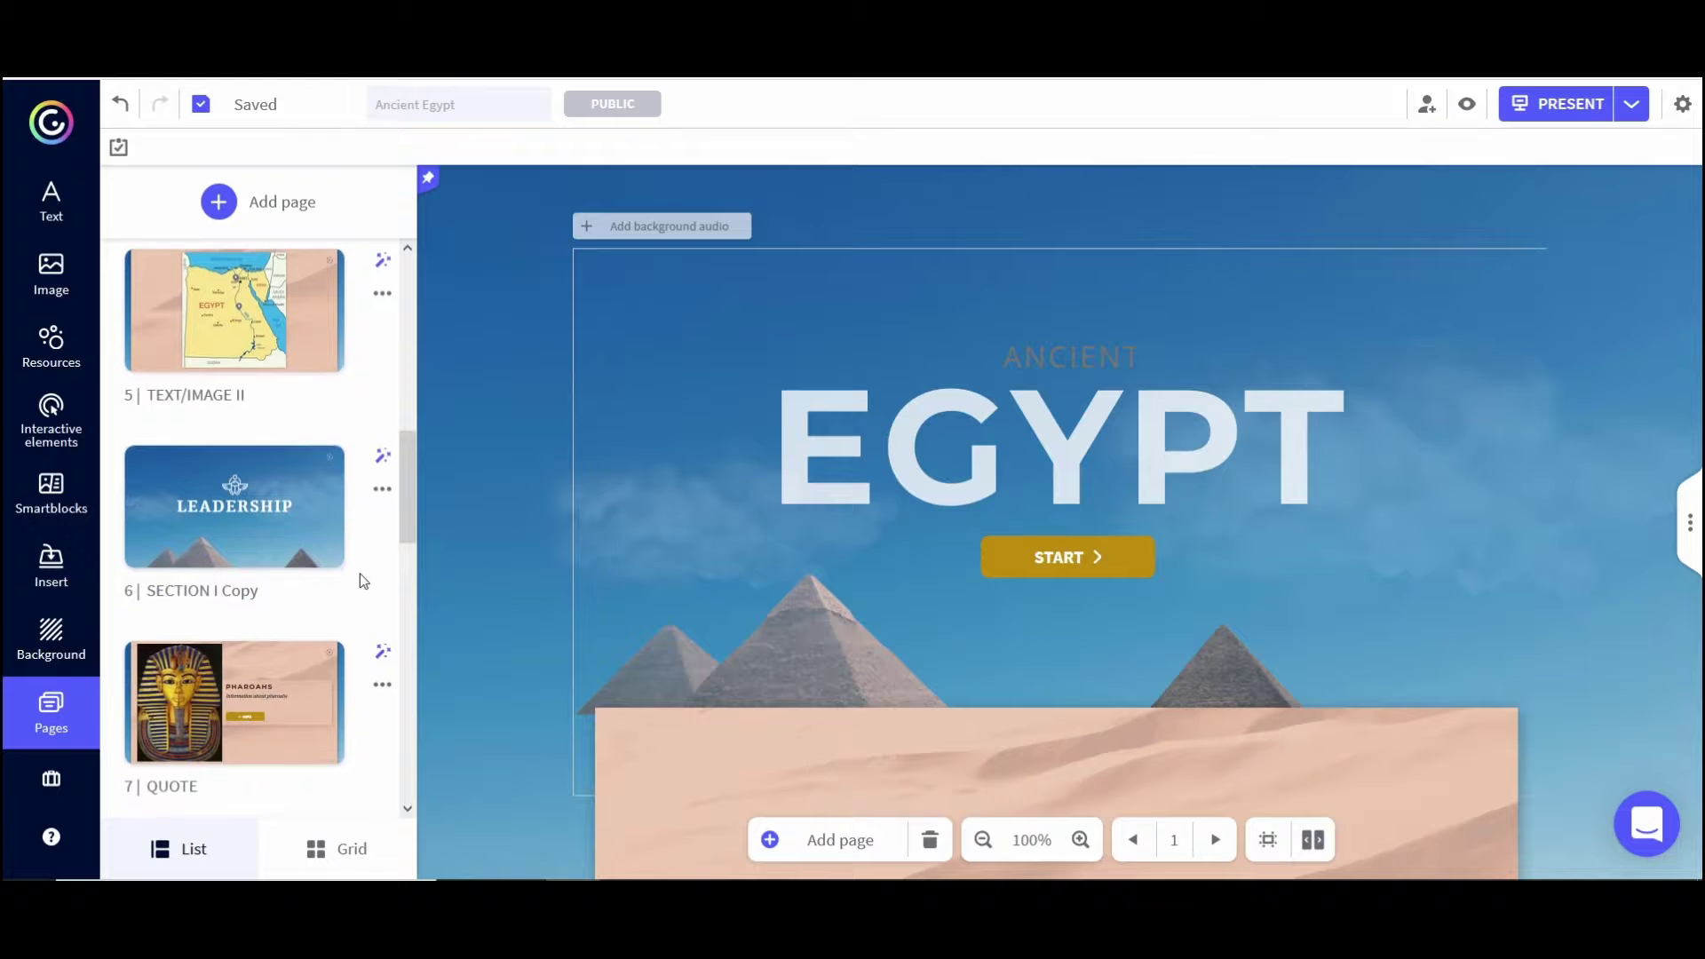
scroll(358, 575, "down", 4)
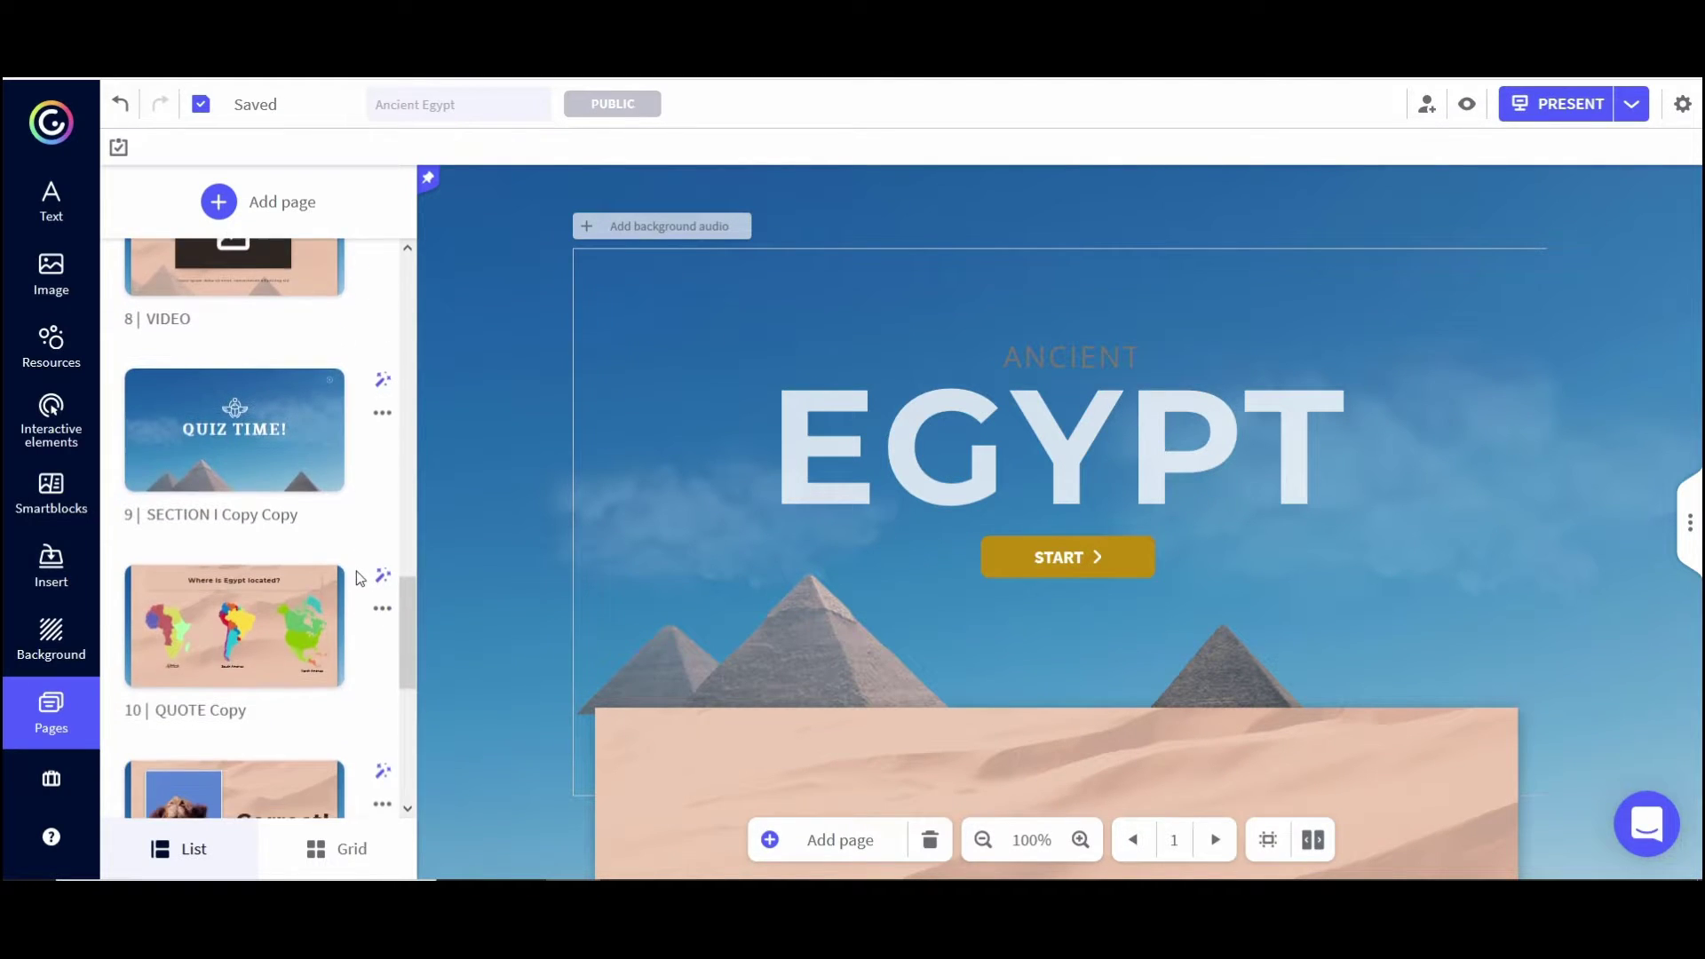
left_click(228, 477)
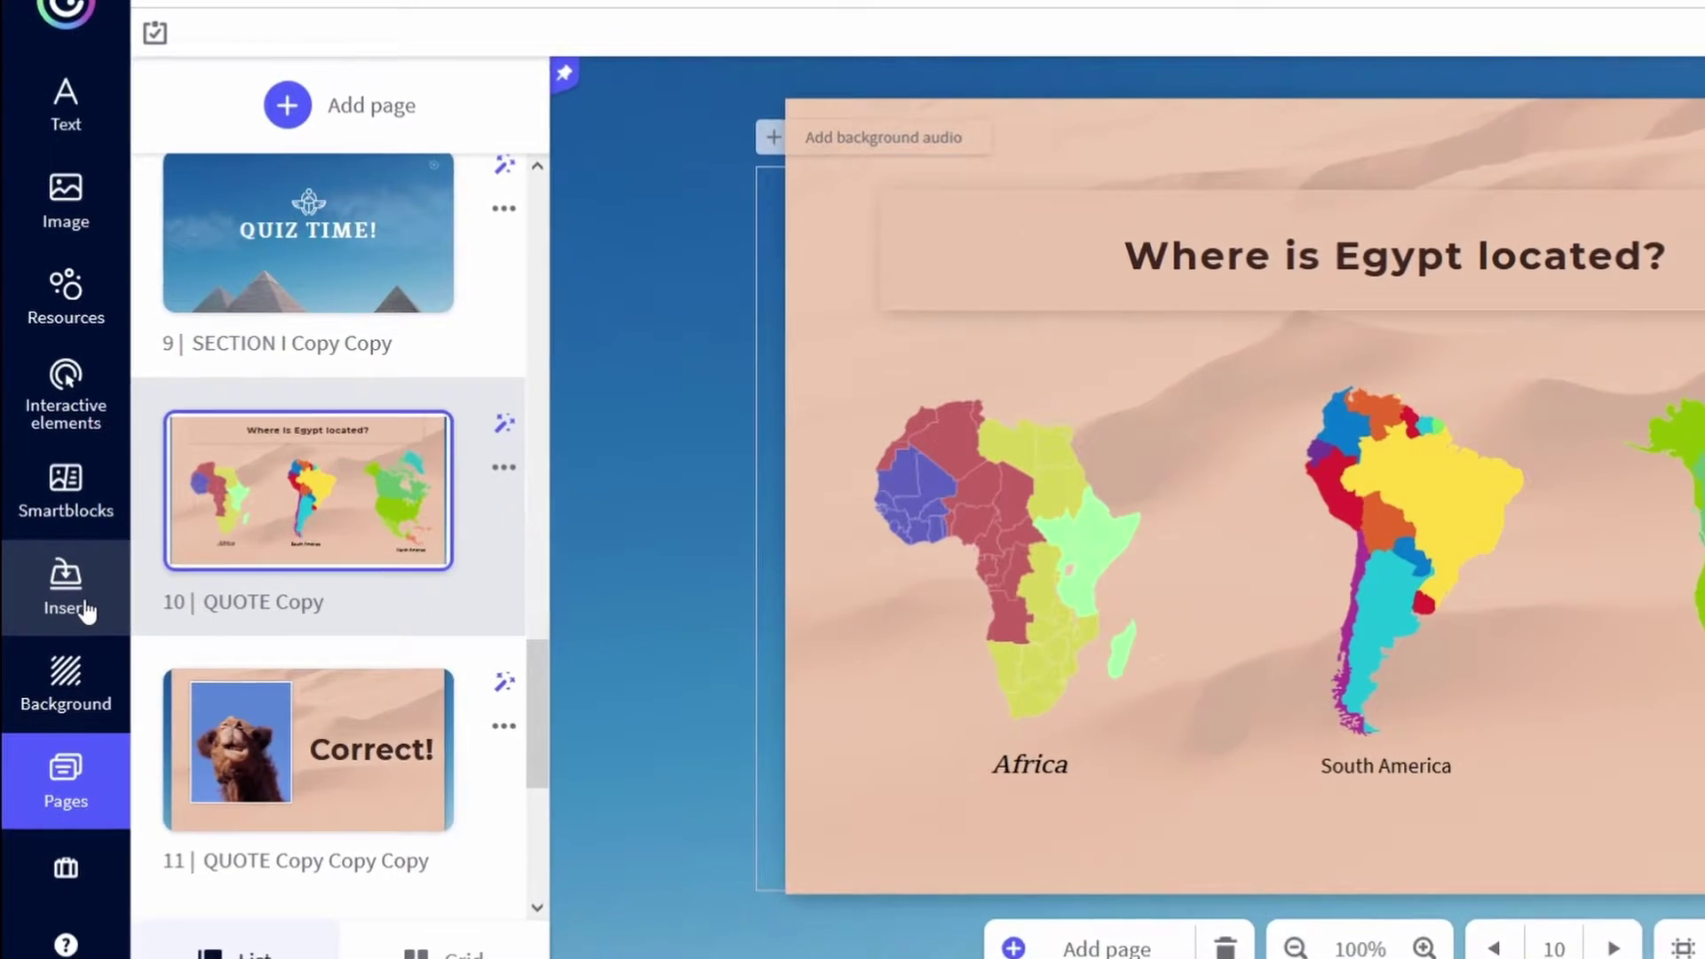
Step: Record a 4-second microphone clip, audio_001, and place it on the page 10 quiz slide
left_click(85, 611)
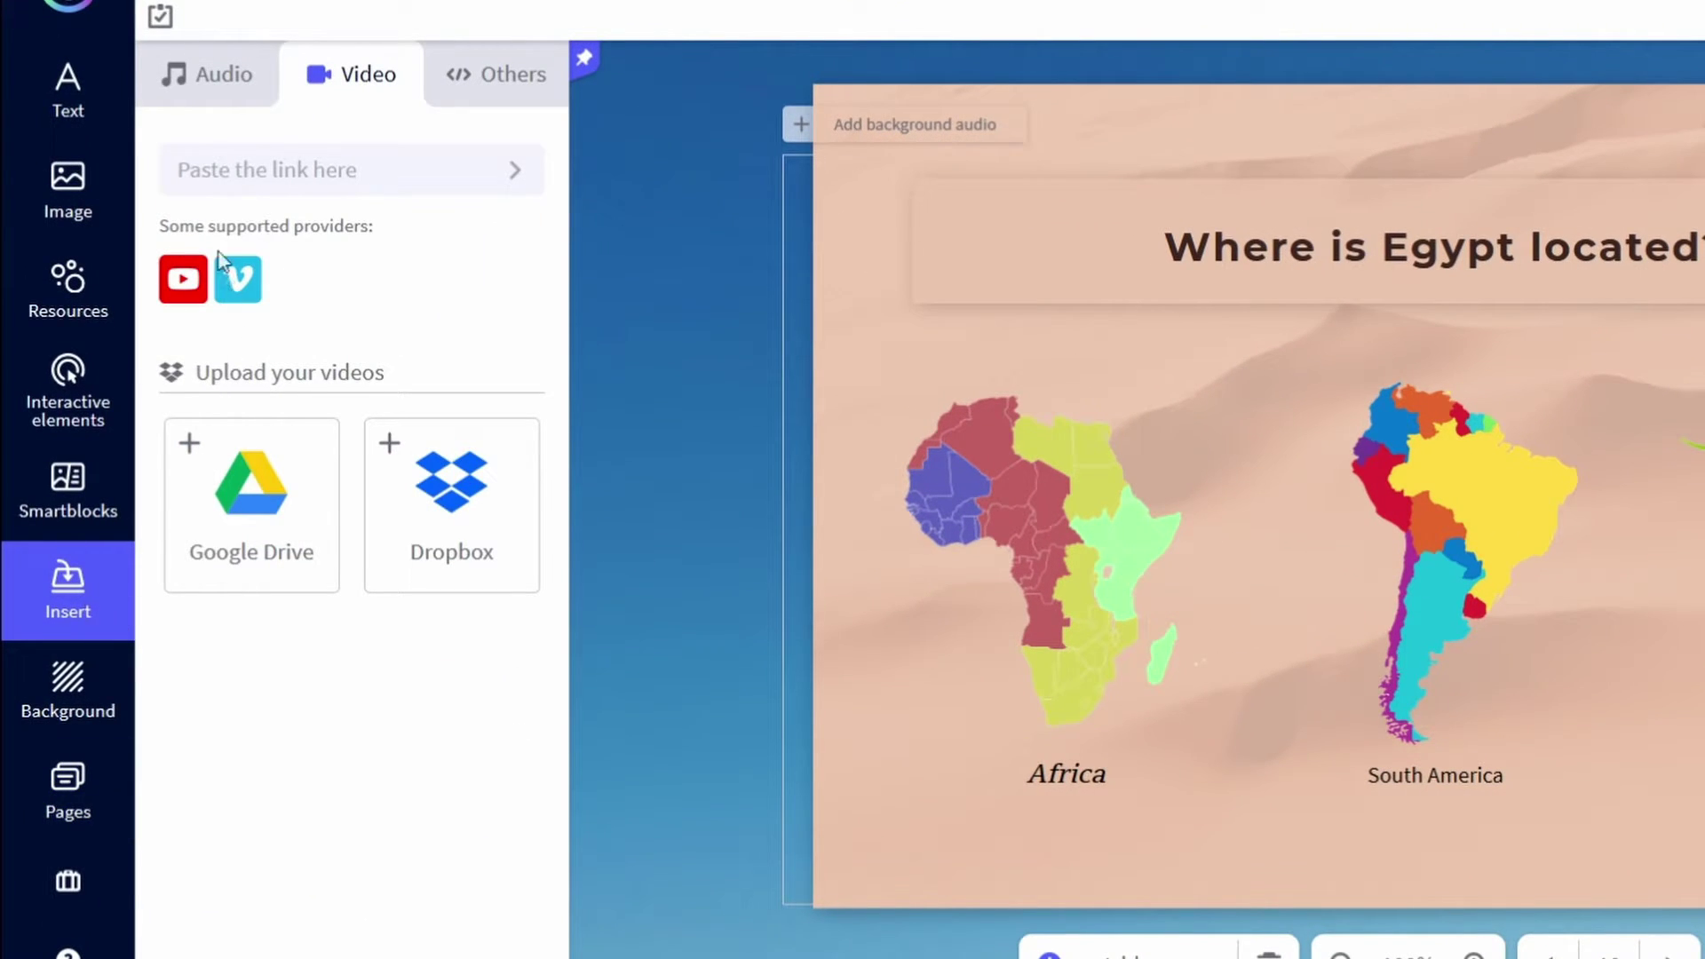
left_click(236, 99)
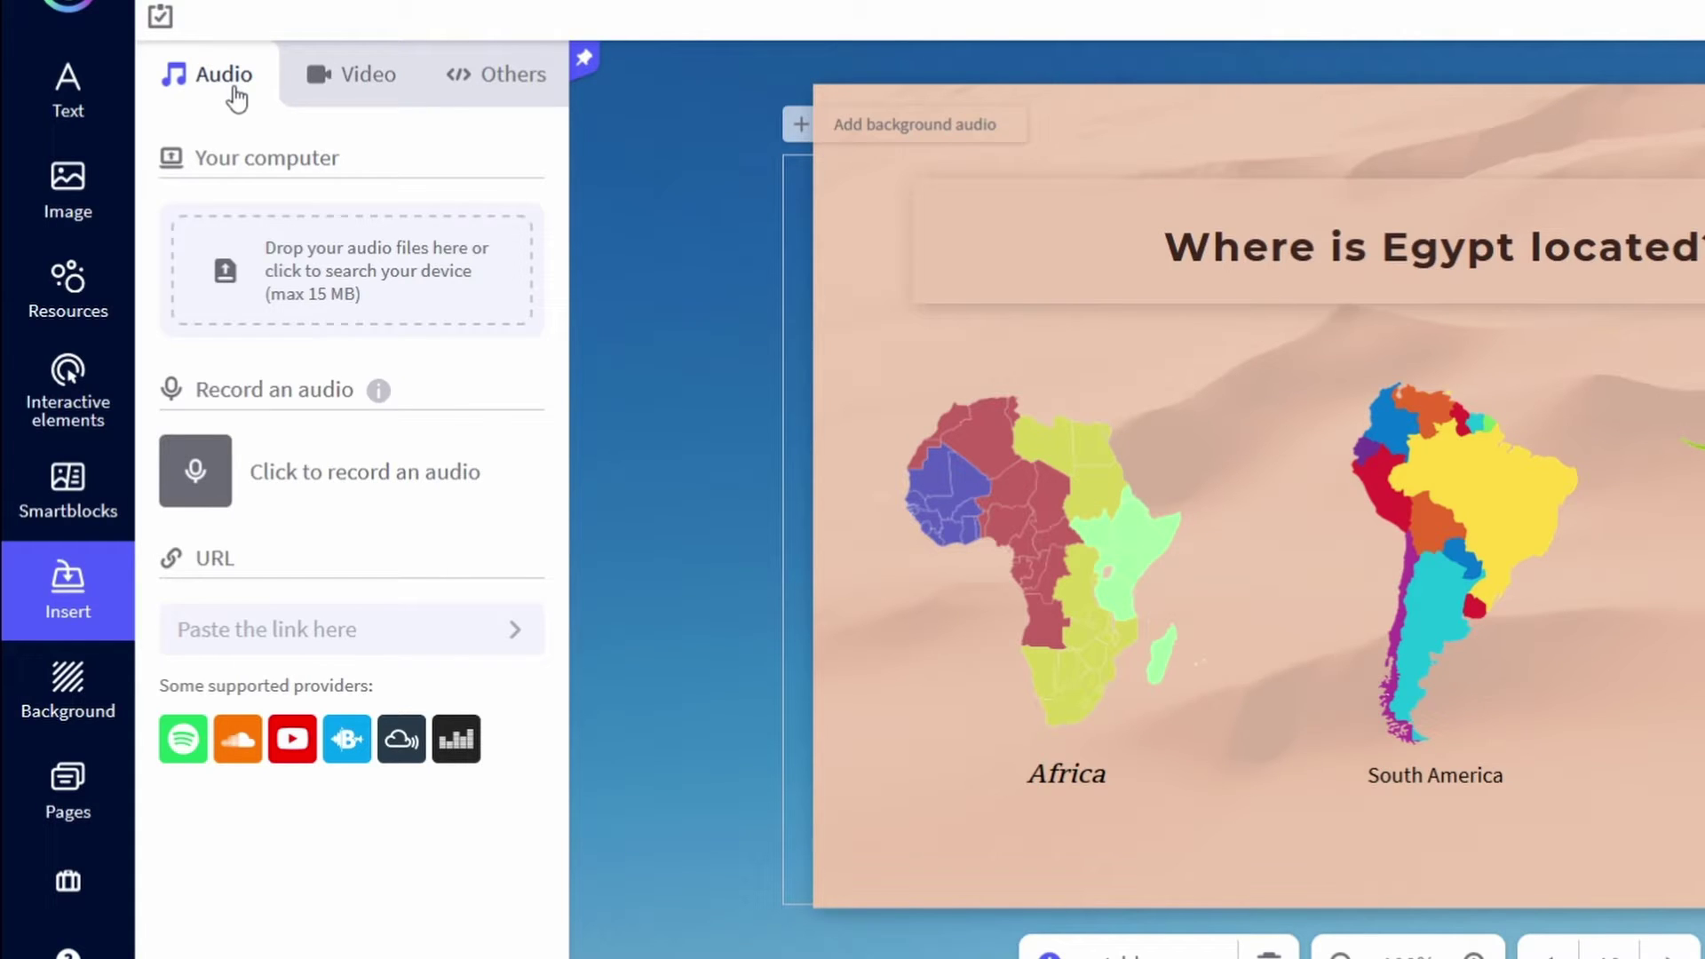
left_click(200, 480)
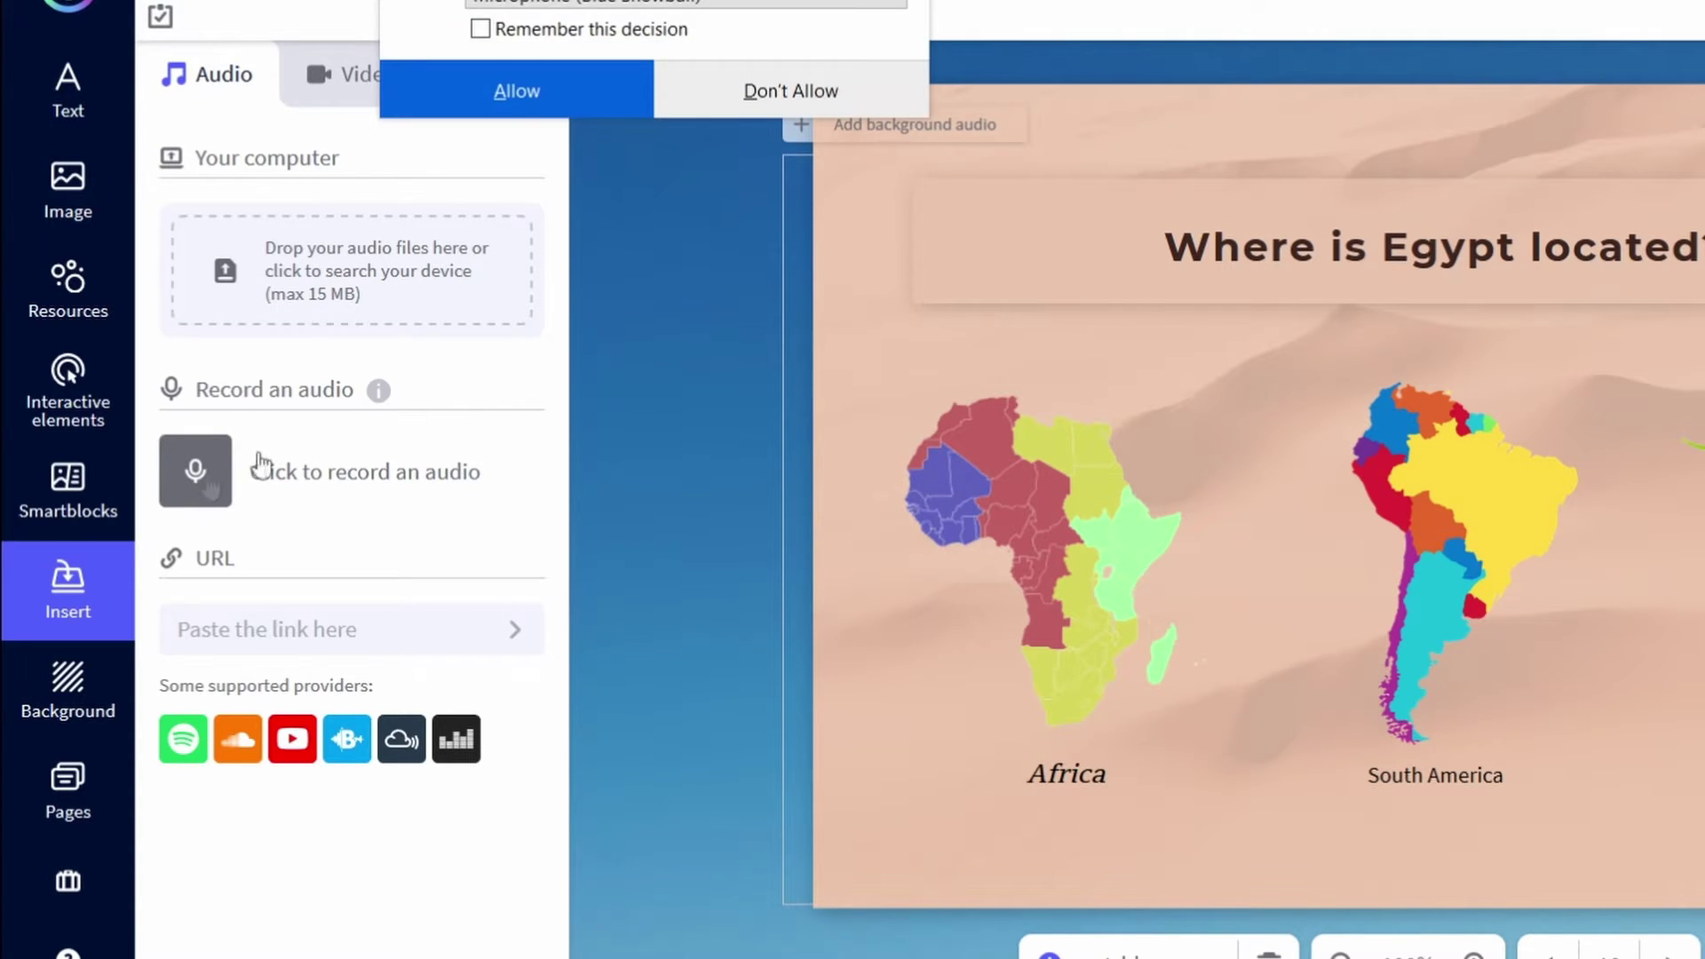
left_click(486, 89)
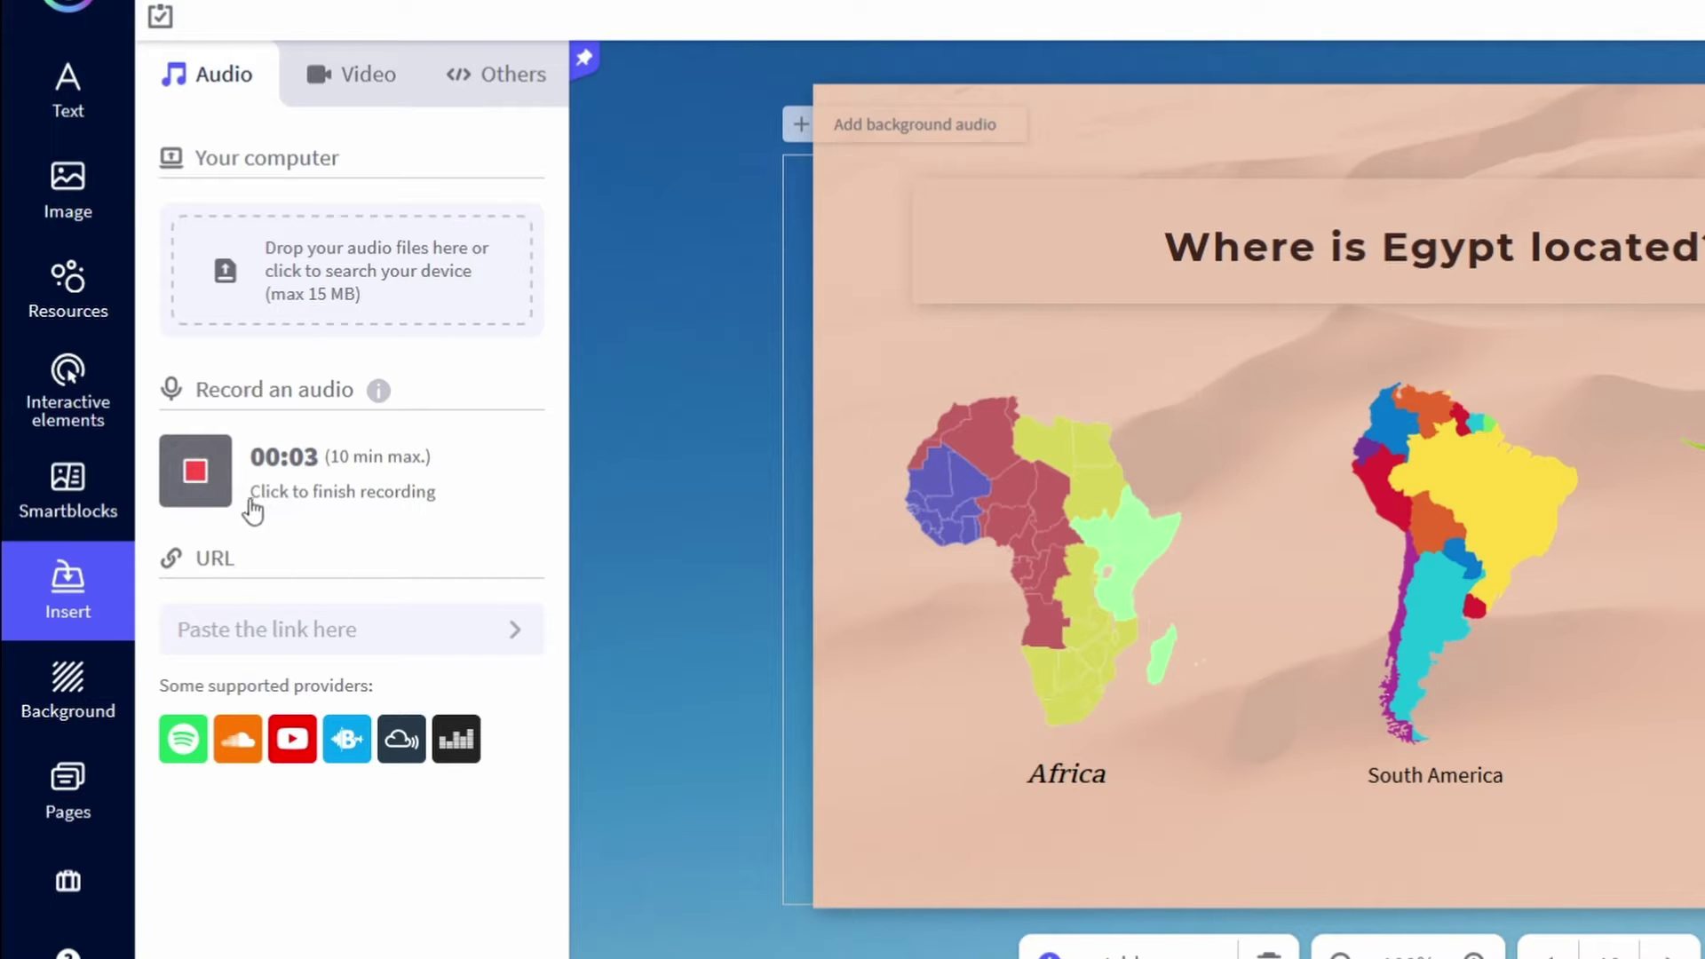
left_click(197, 475)
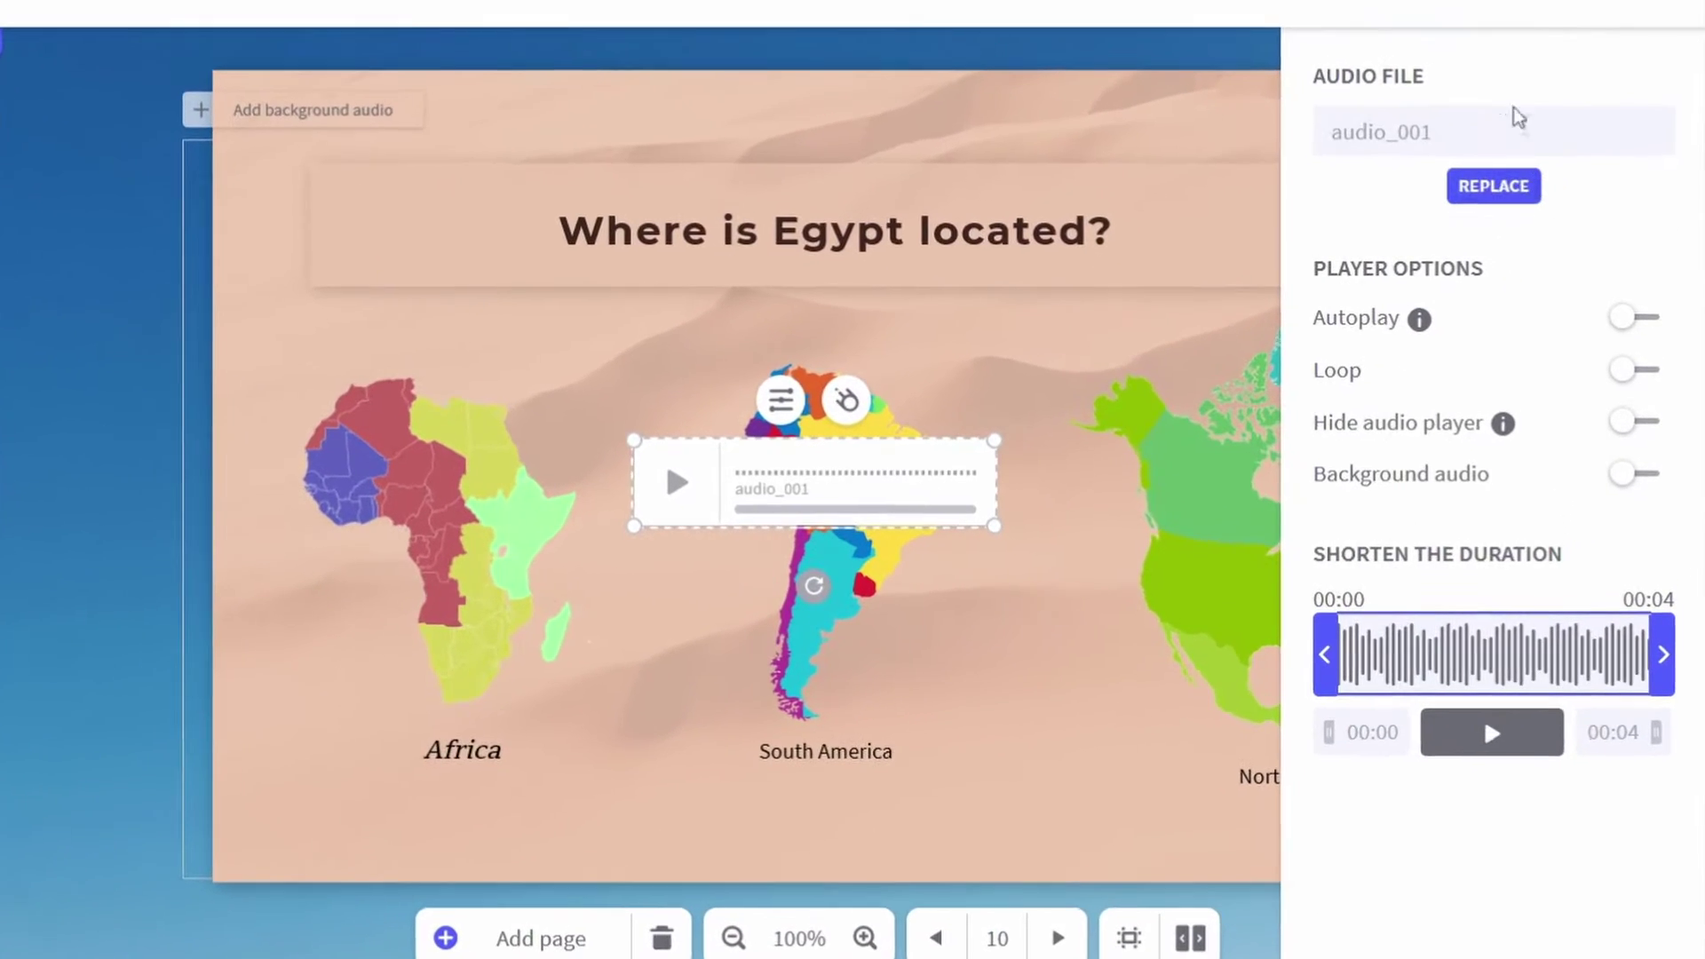
Step: Turn on Autoplay and Hide audio player for audio_001, leaving loop and background audio off
left_click(1521, 242)
left_click(1628, 318)
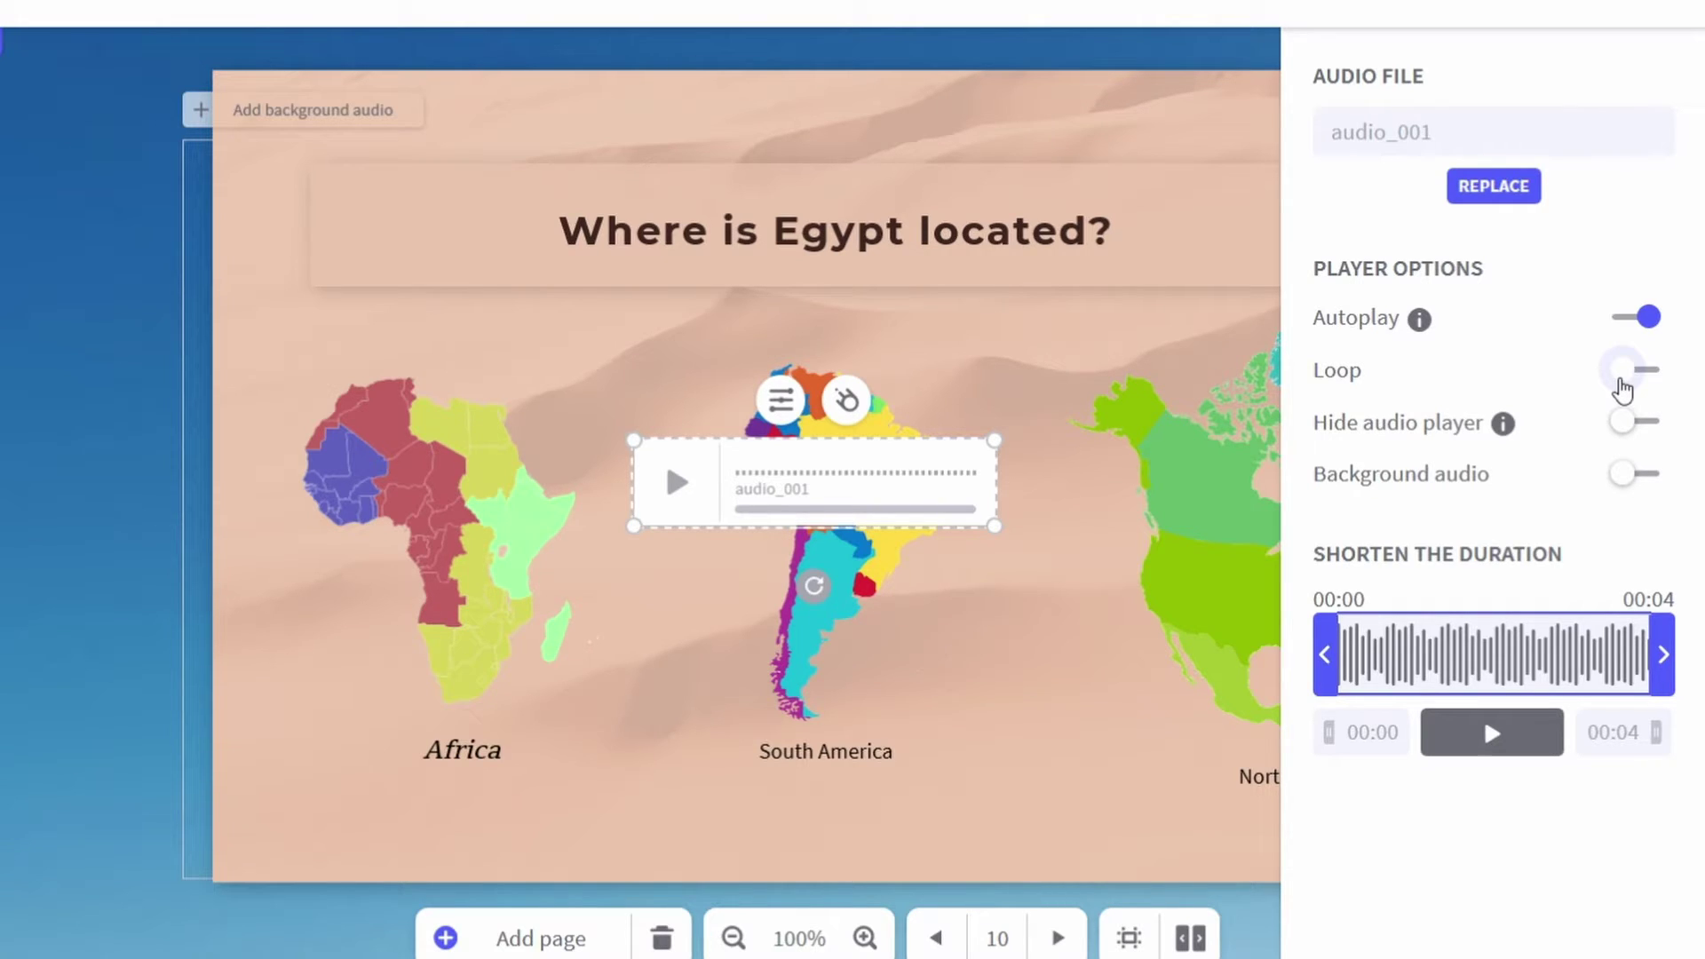
left_click(1625, 422)
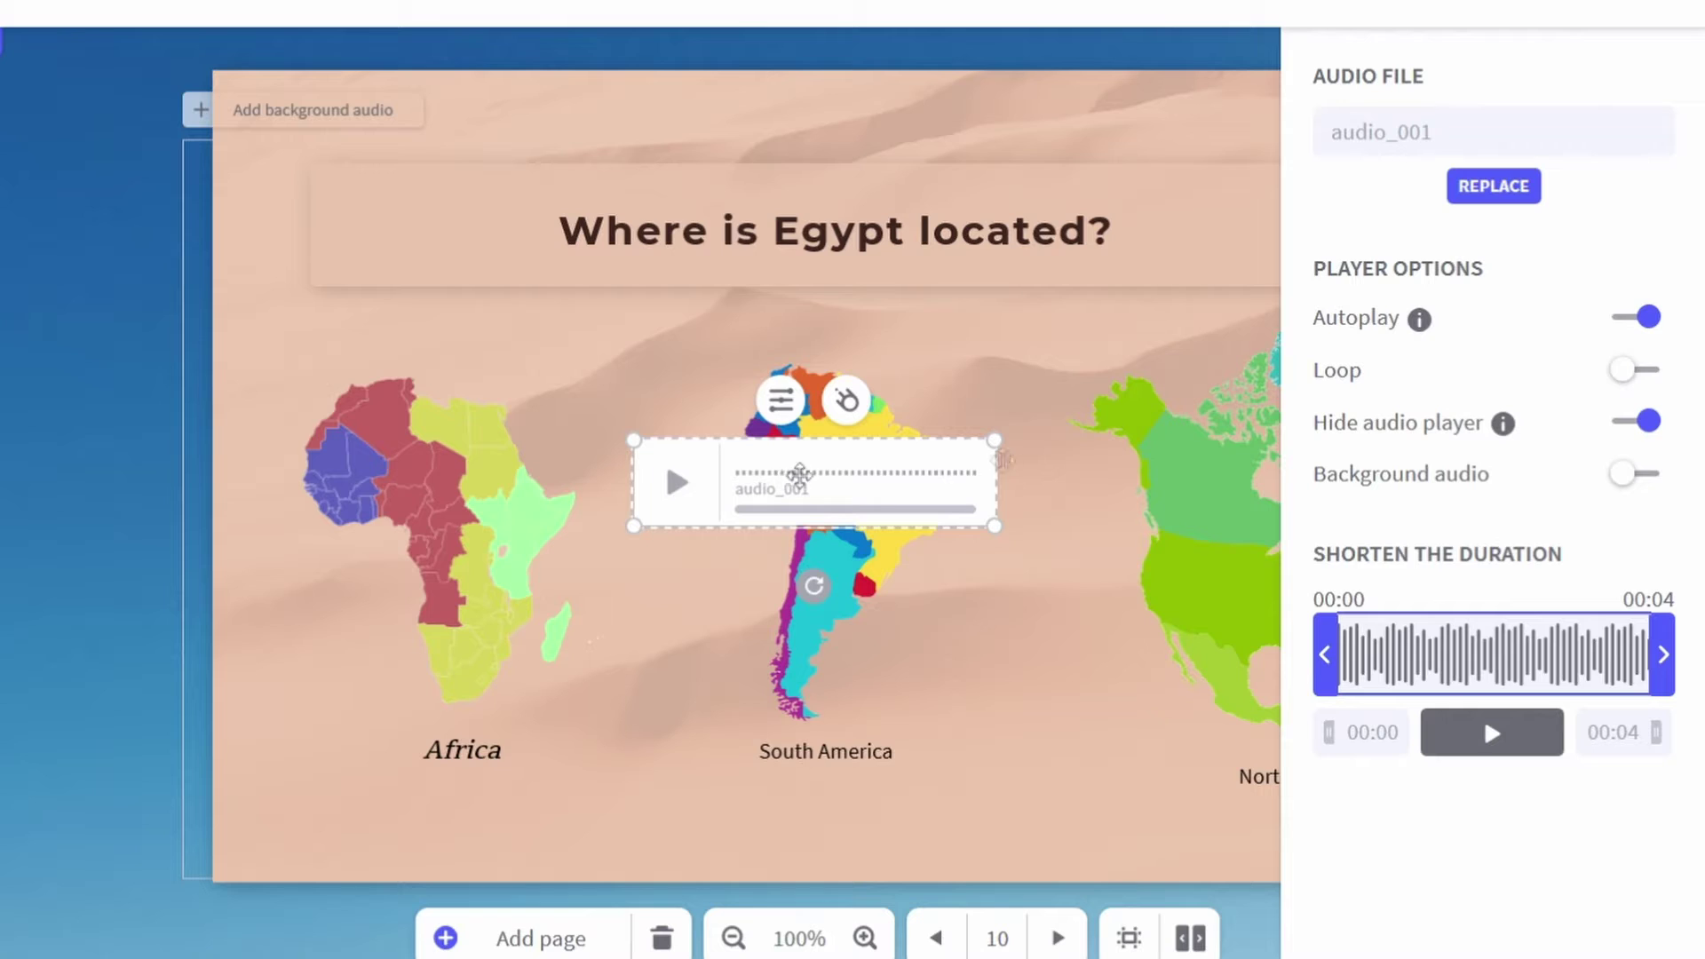
left_click(1639, 421)
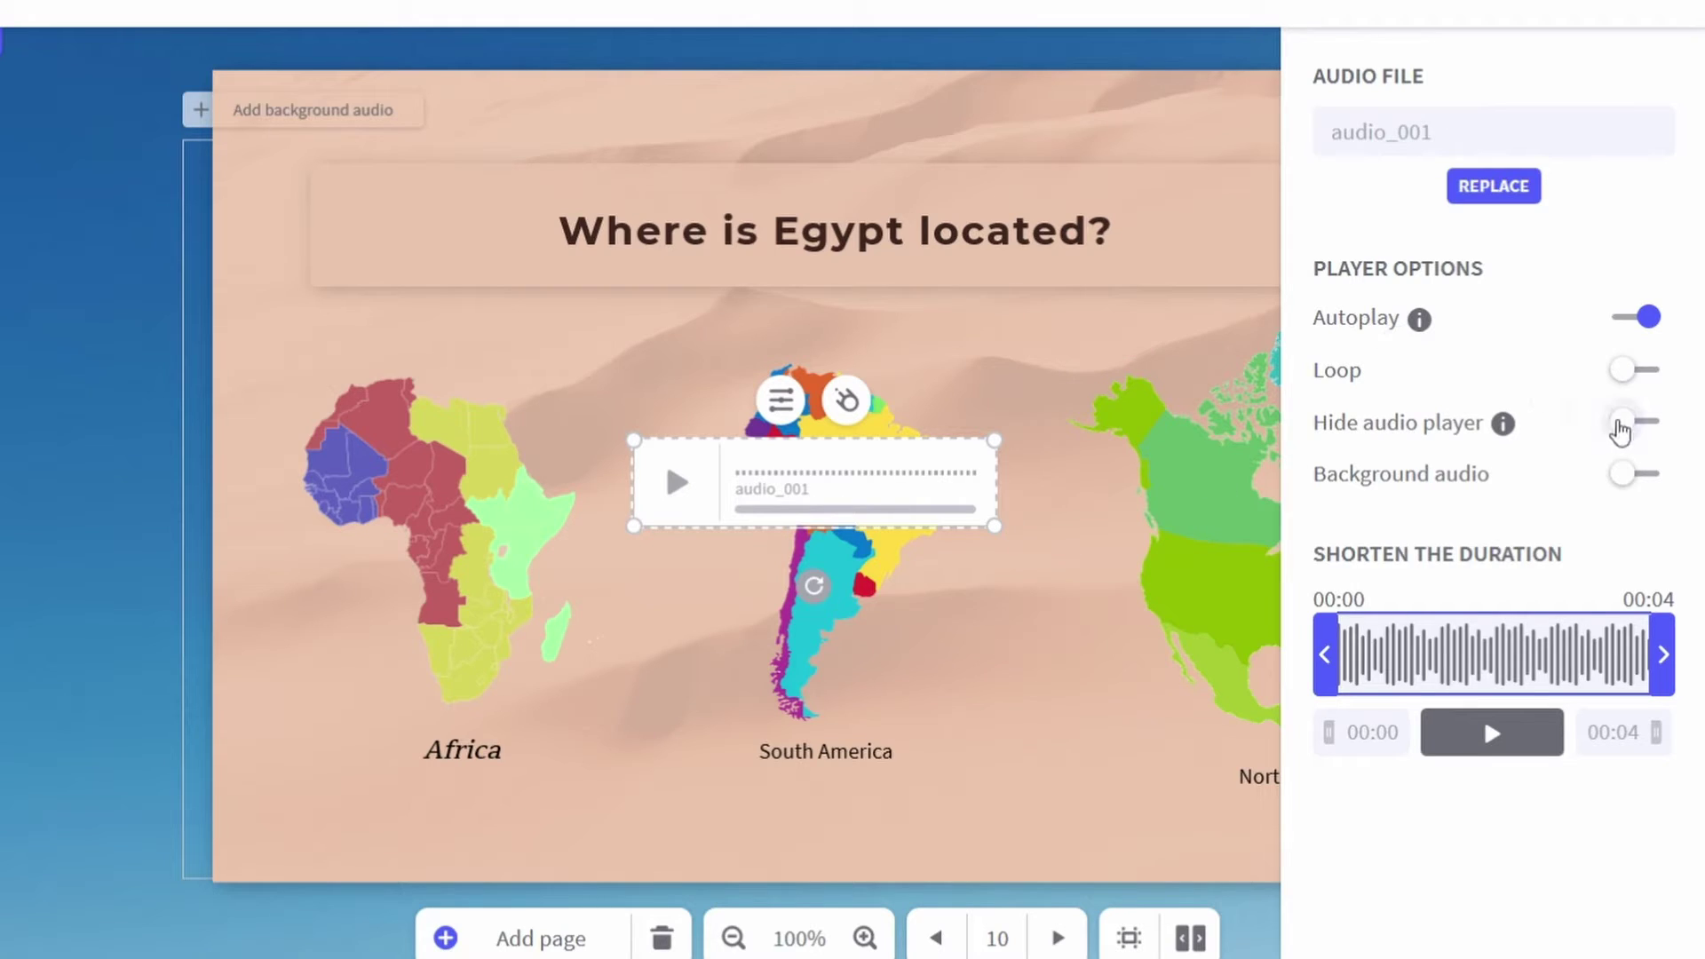
left_click(1626, 424)
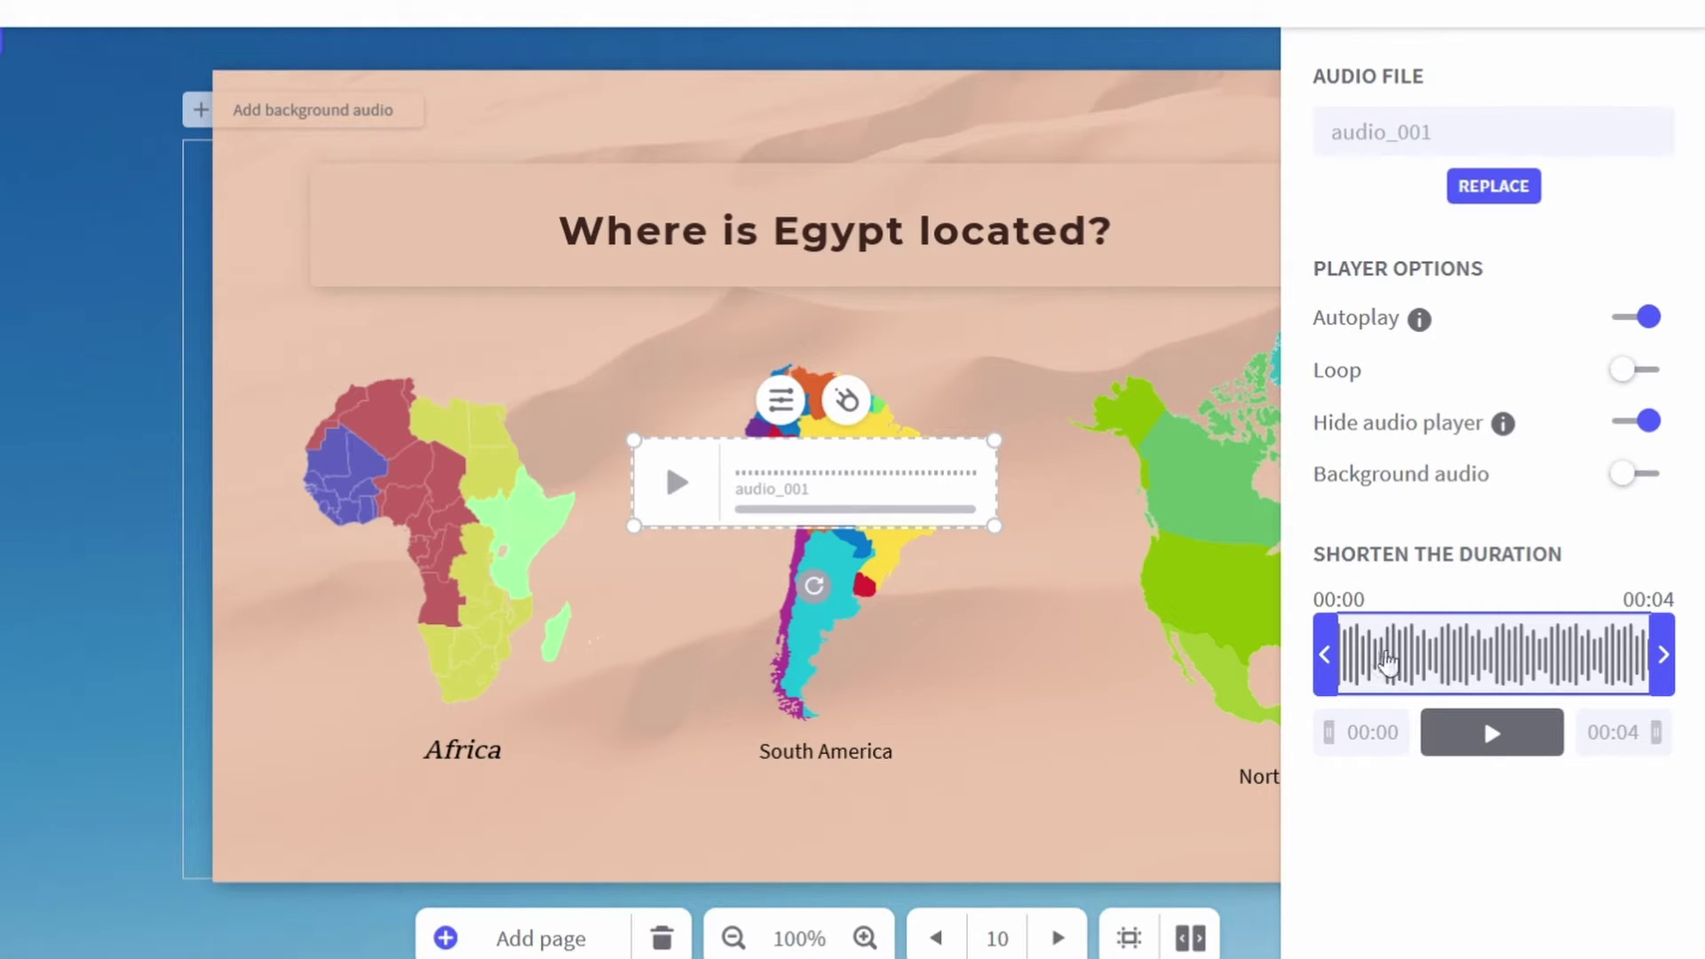
Step: Try the trim handles, then drag the audio_001 player to the lower-left corner beneath Africa
mouse_move(1327, 654)
left_mouse_down()
mouse_move(1397, 654)
mouse_move(1312, 643)
left_mouse_up()
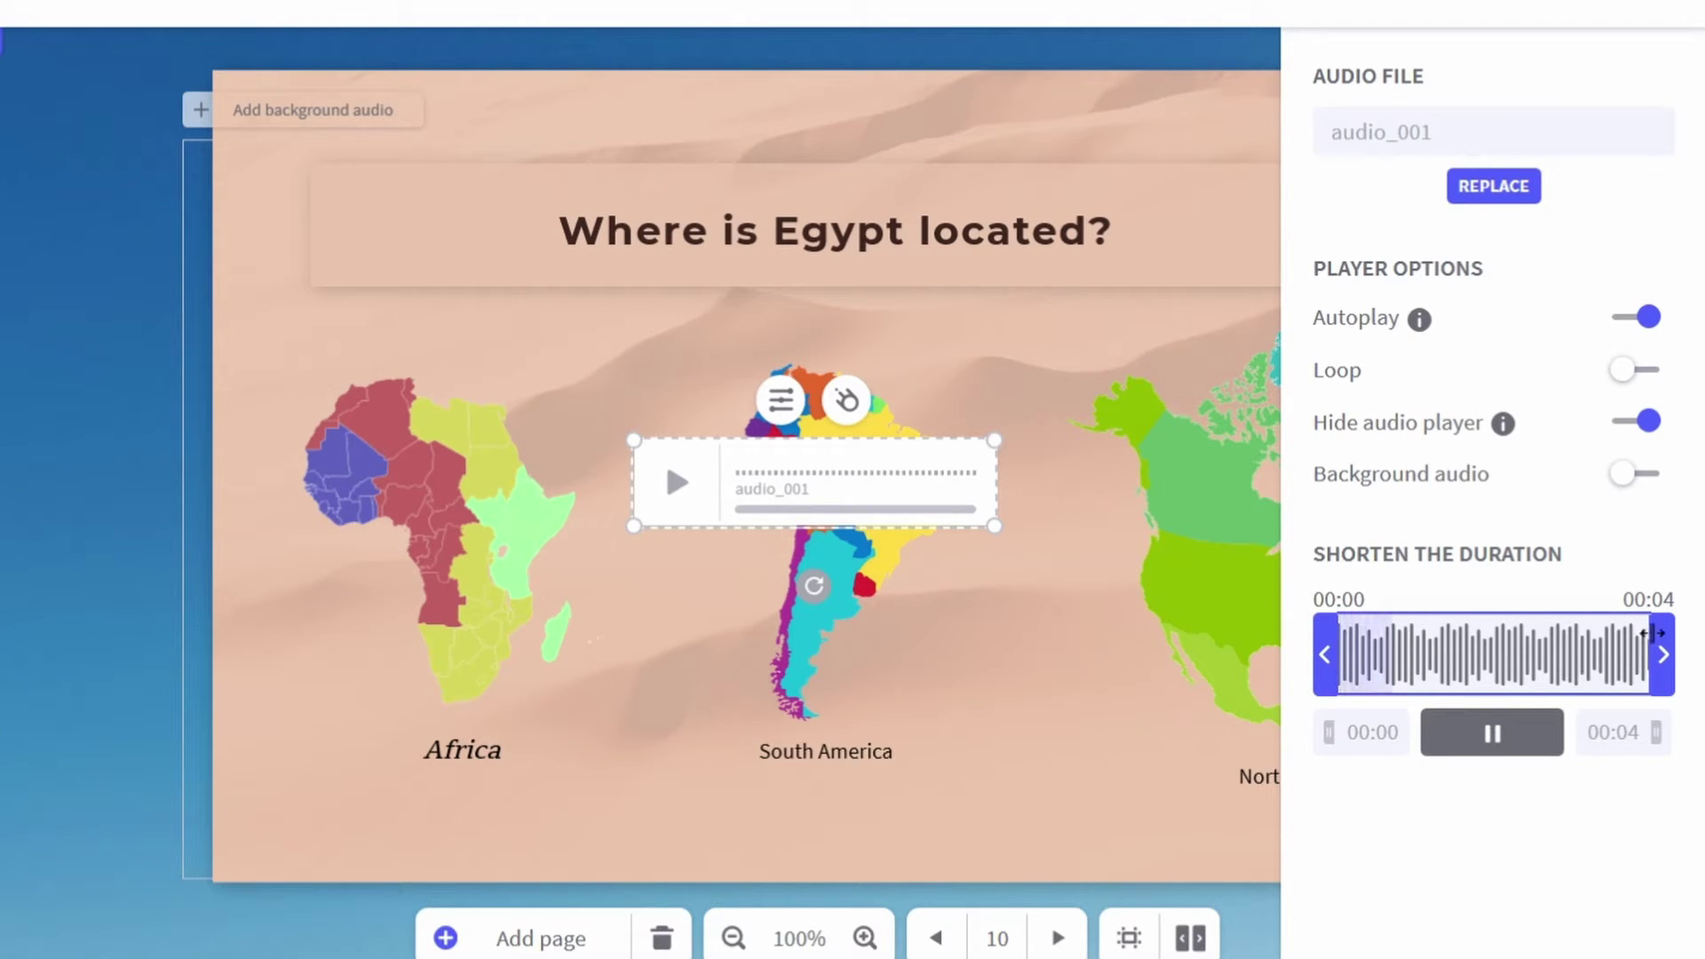
mouse_move(1663, 653)
left_mouse_down()
mouse_move(1572, 643)
mouse_move(1666, 653)
left_mouse_up()
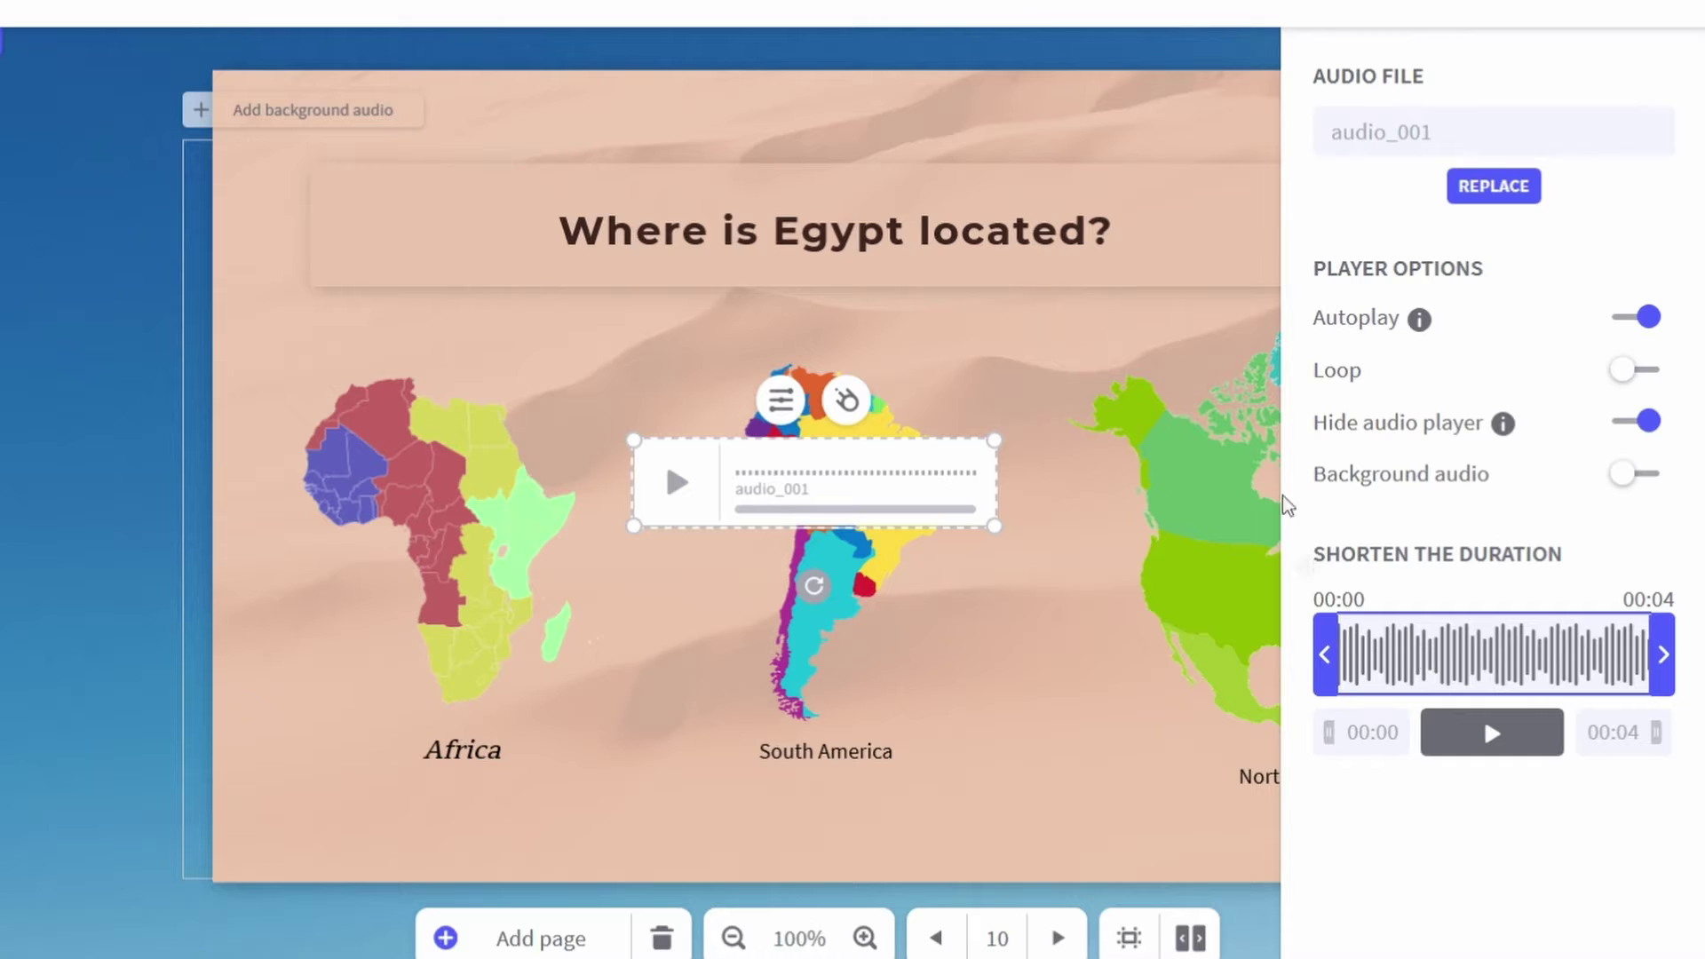
left_click(163, 498)
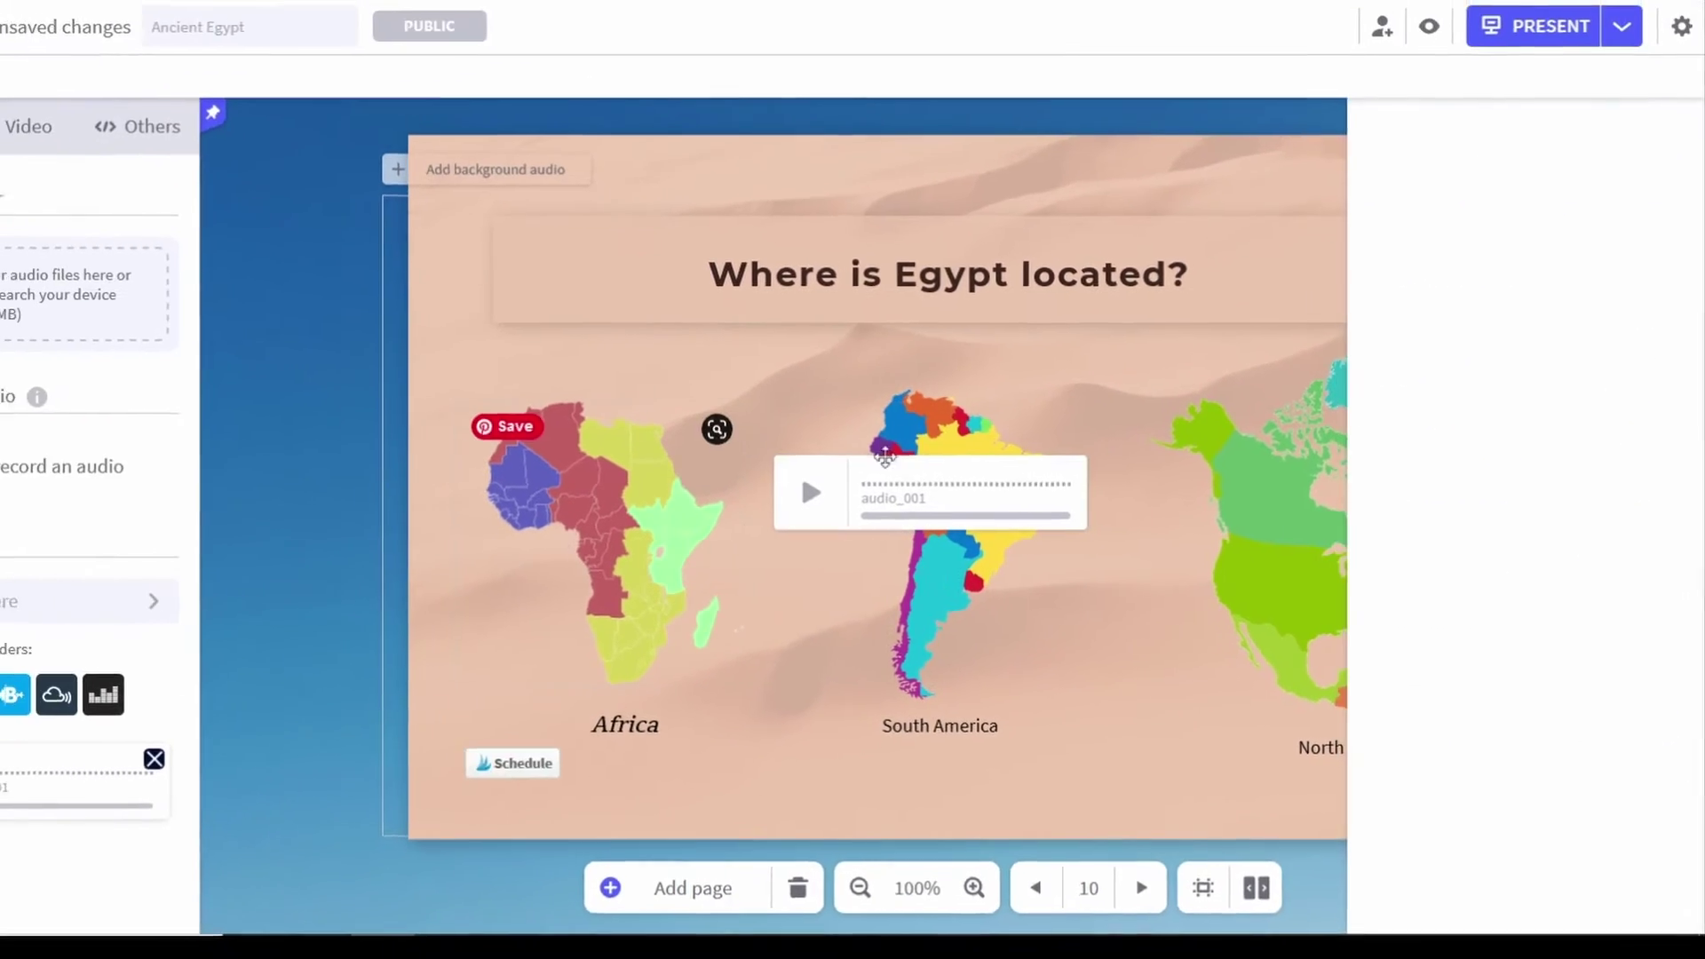
left_click_drag(1000, 470, 661, 761)
left_click_drag(811, 732, 807, 731)
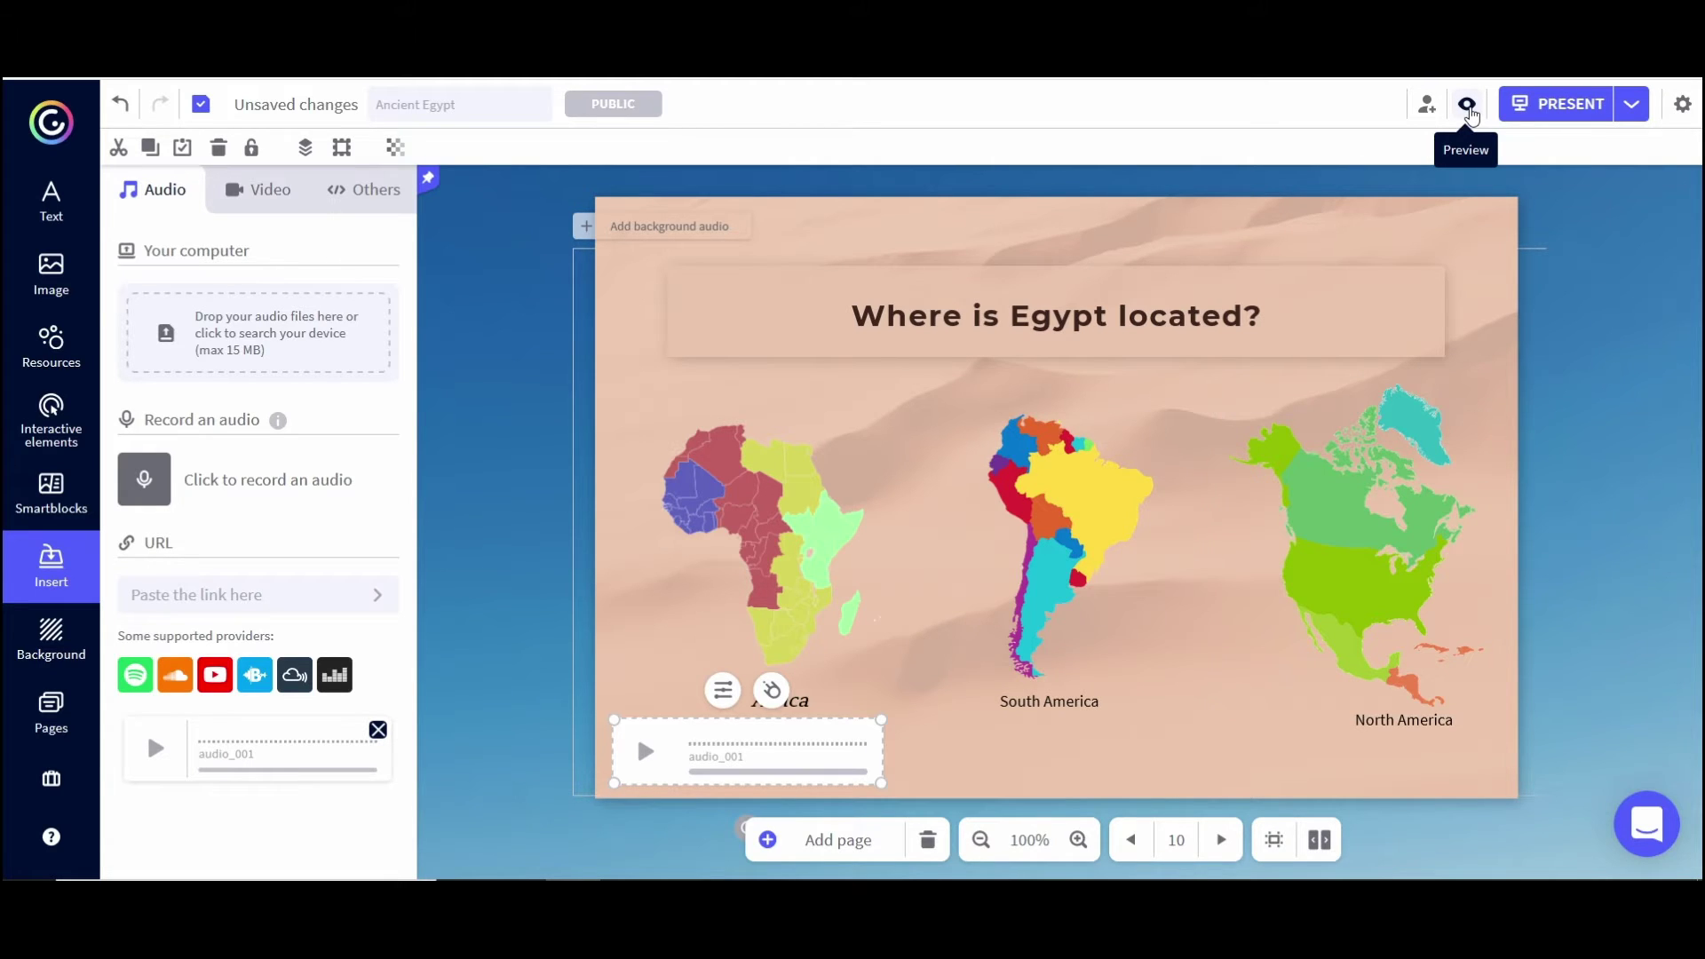
Step: Preview page 10 to confirm the player is hidden, then reopen and close audio_001's settings
left_click(1468, 105)
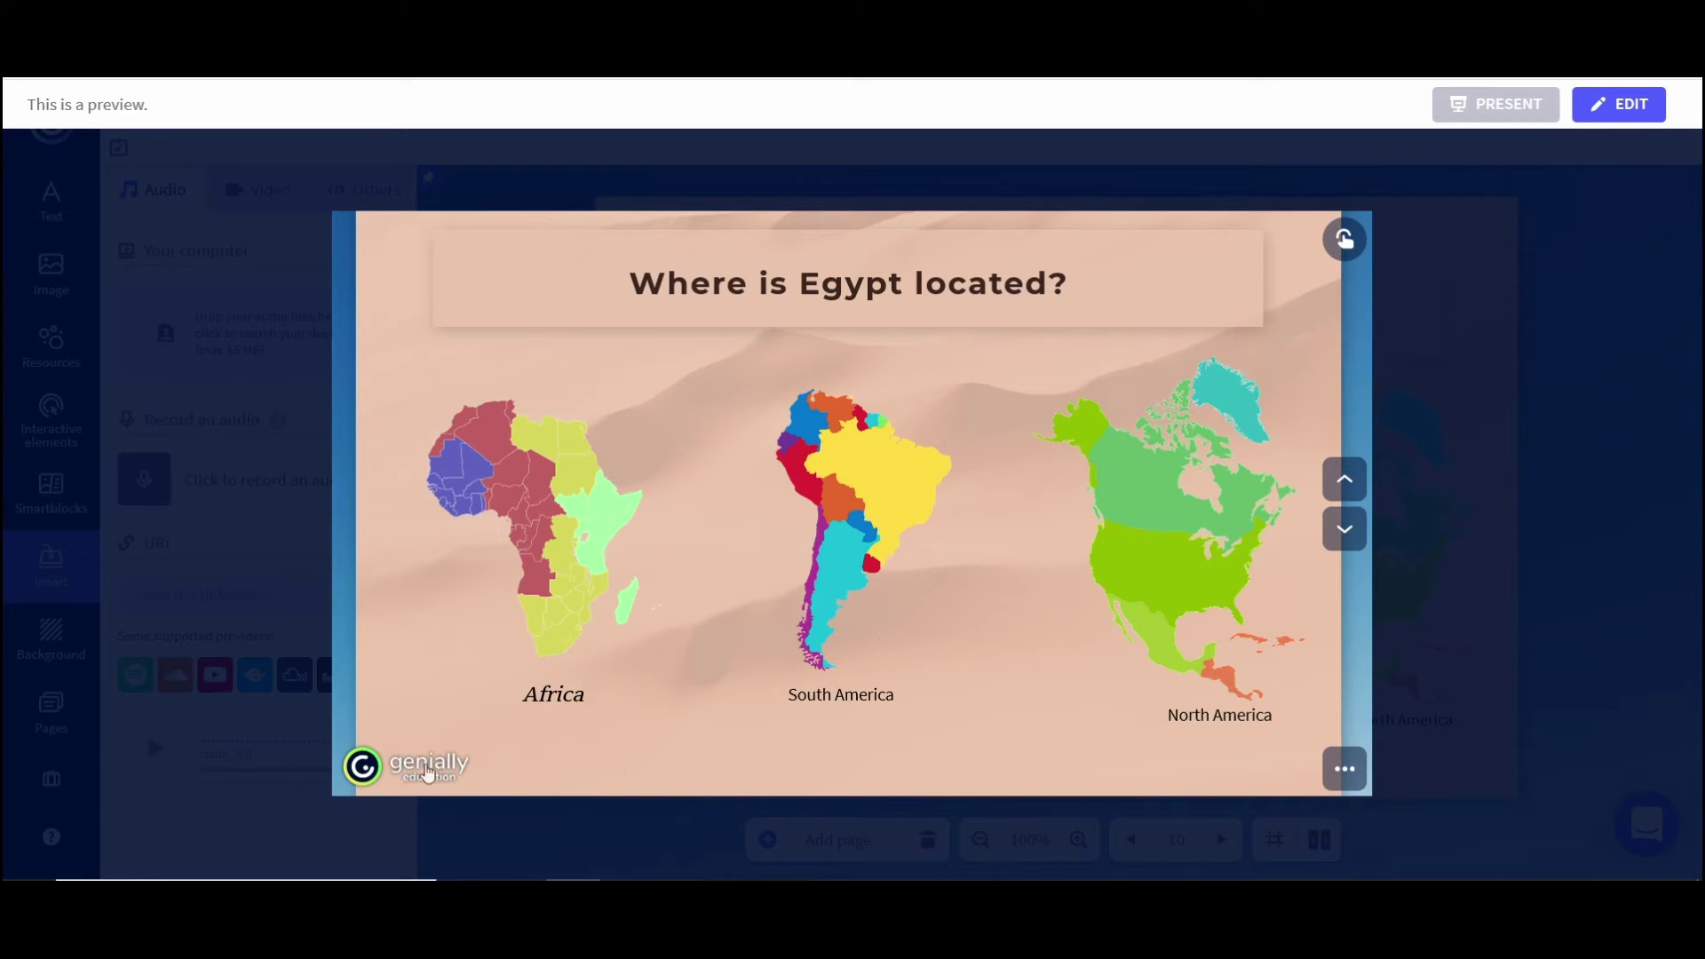
left_click(1532, 657)
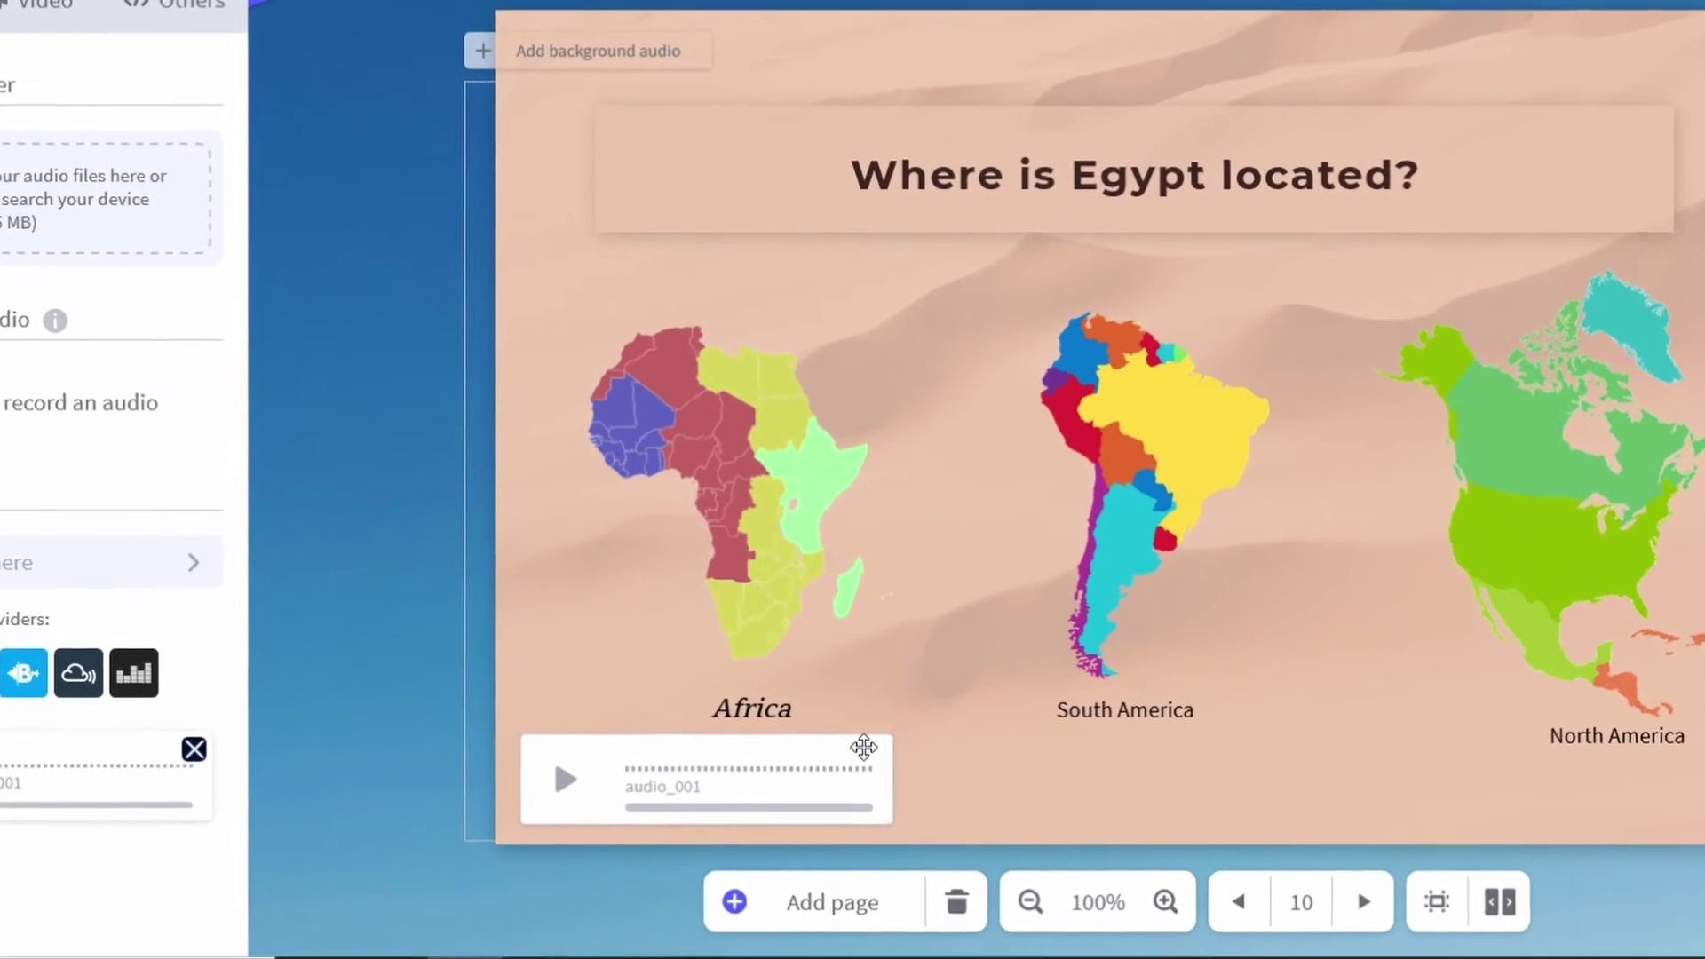
left_click(874, 746)
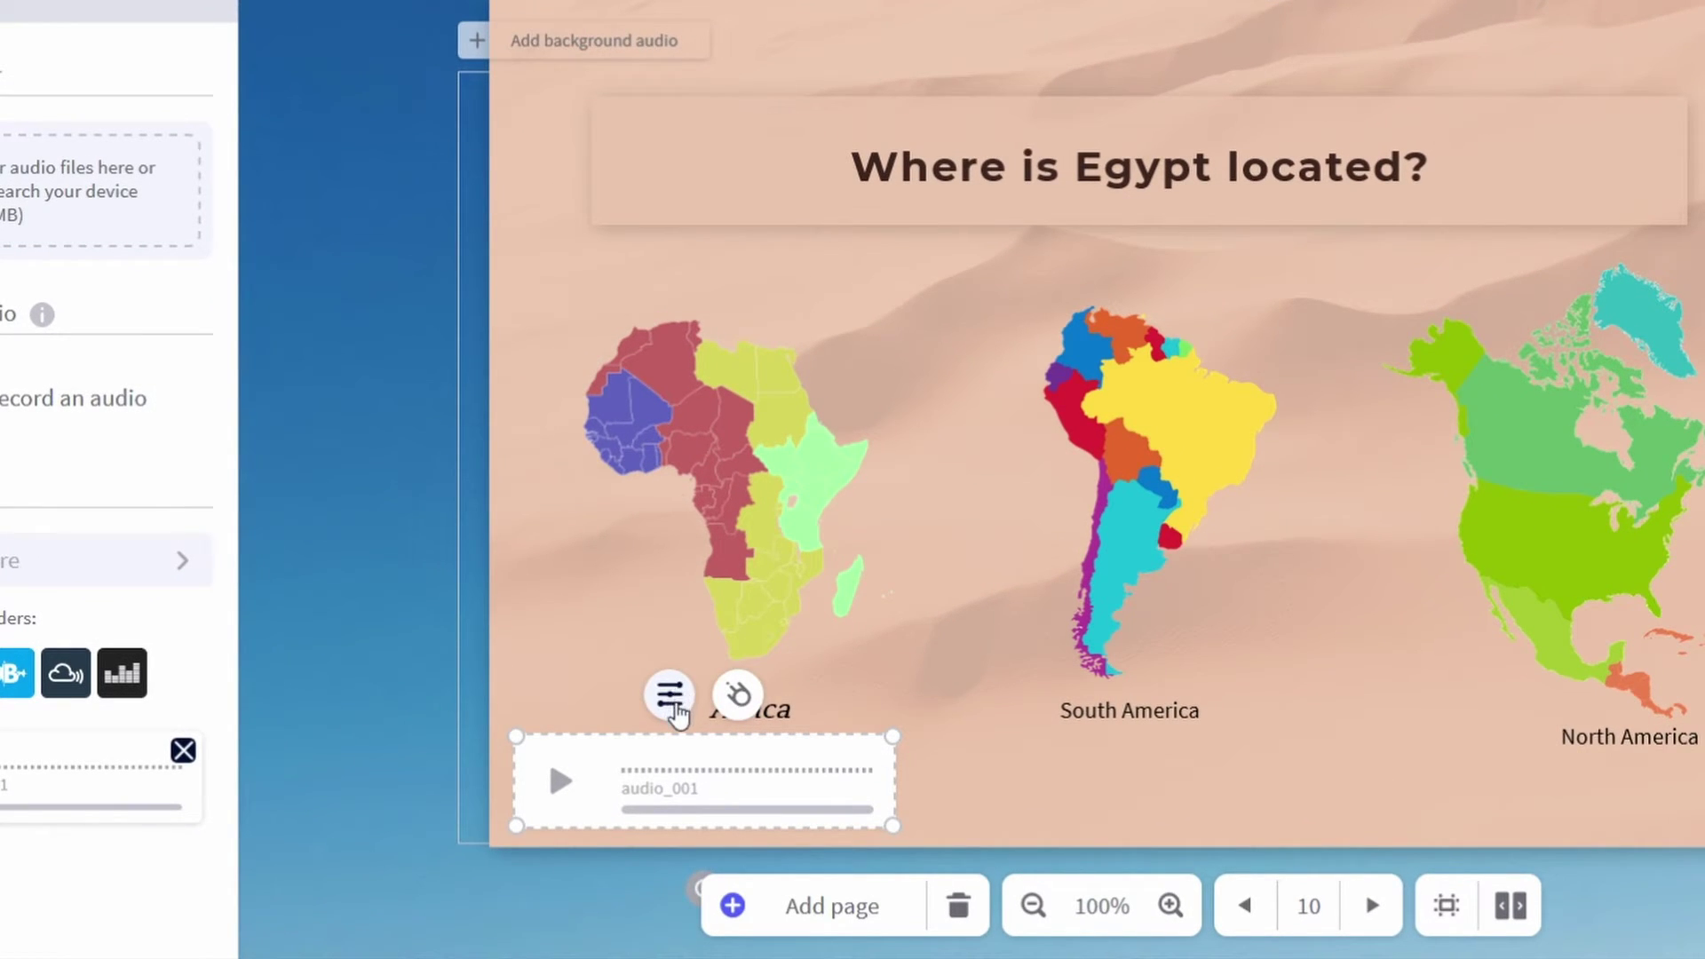
left_click(671, 695)
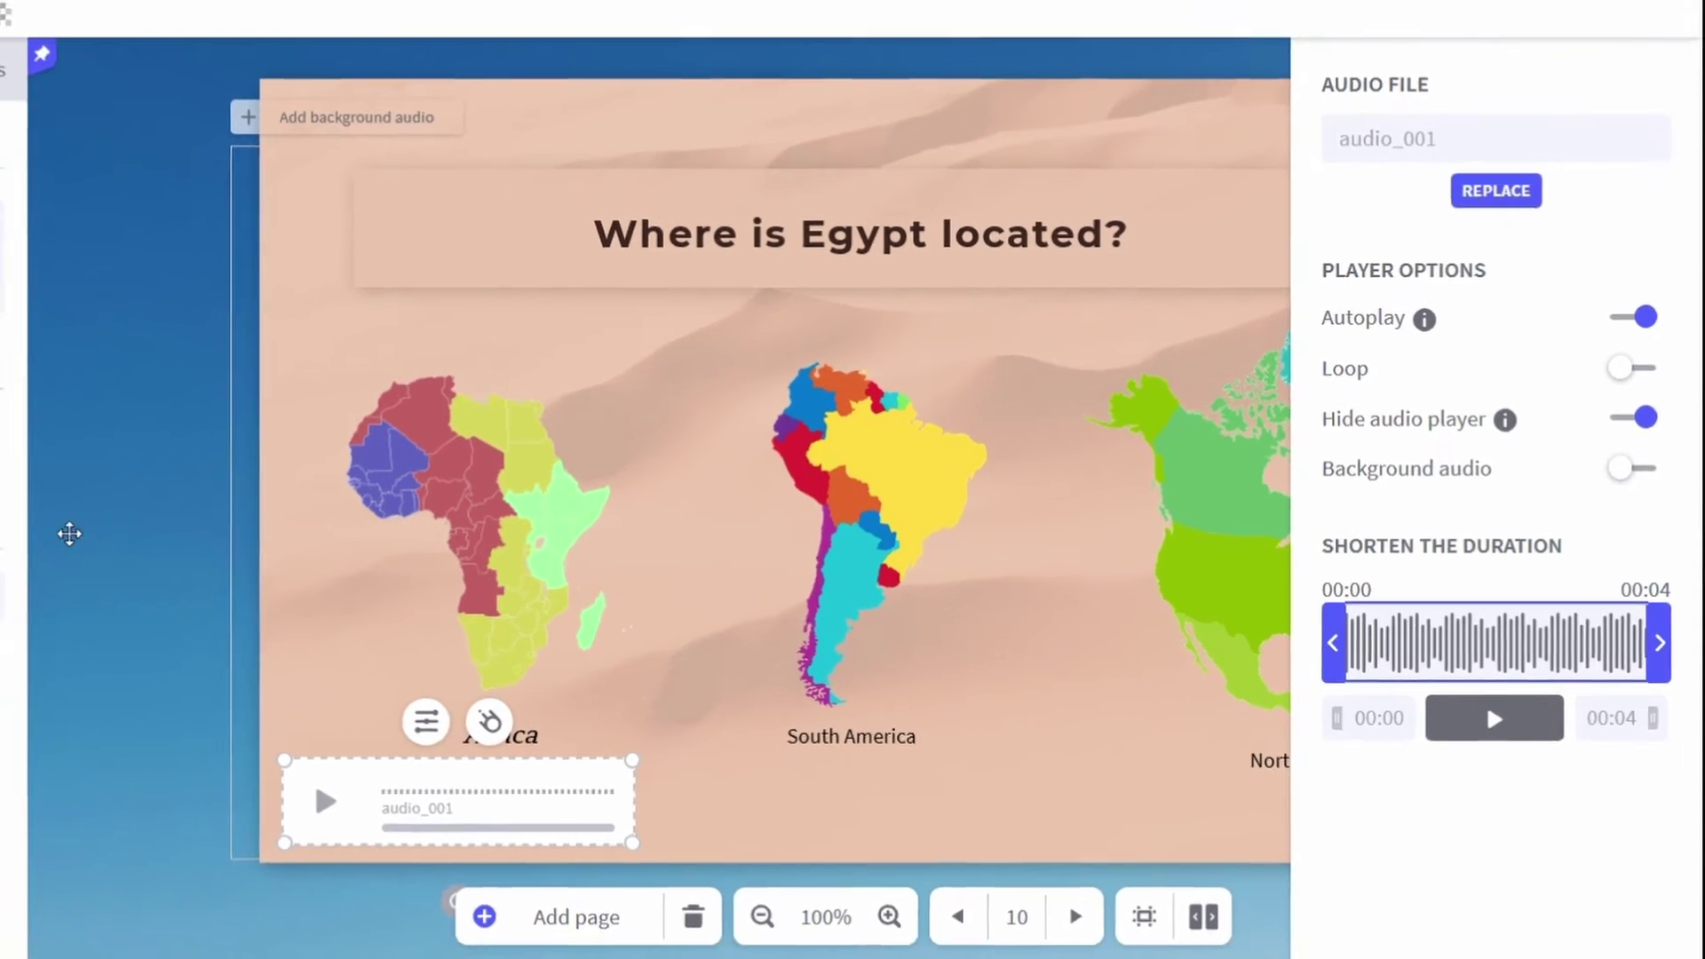
left_click(68, 533)
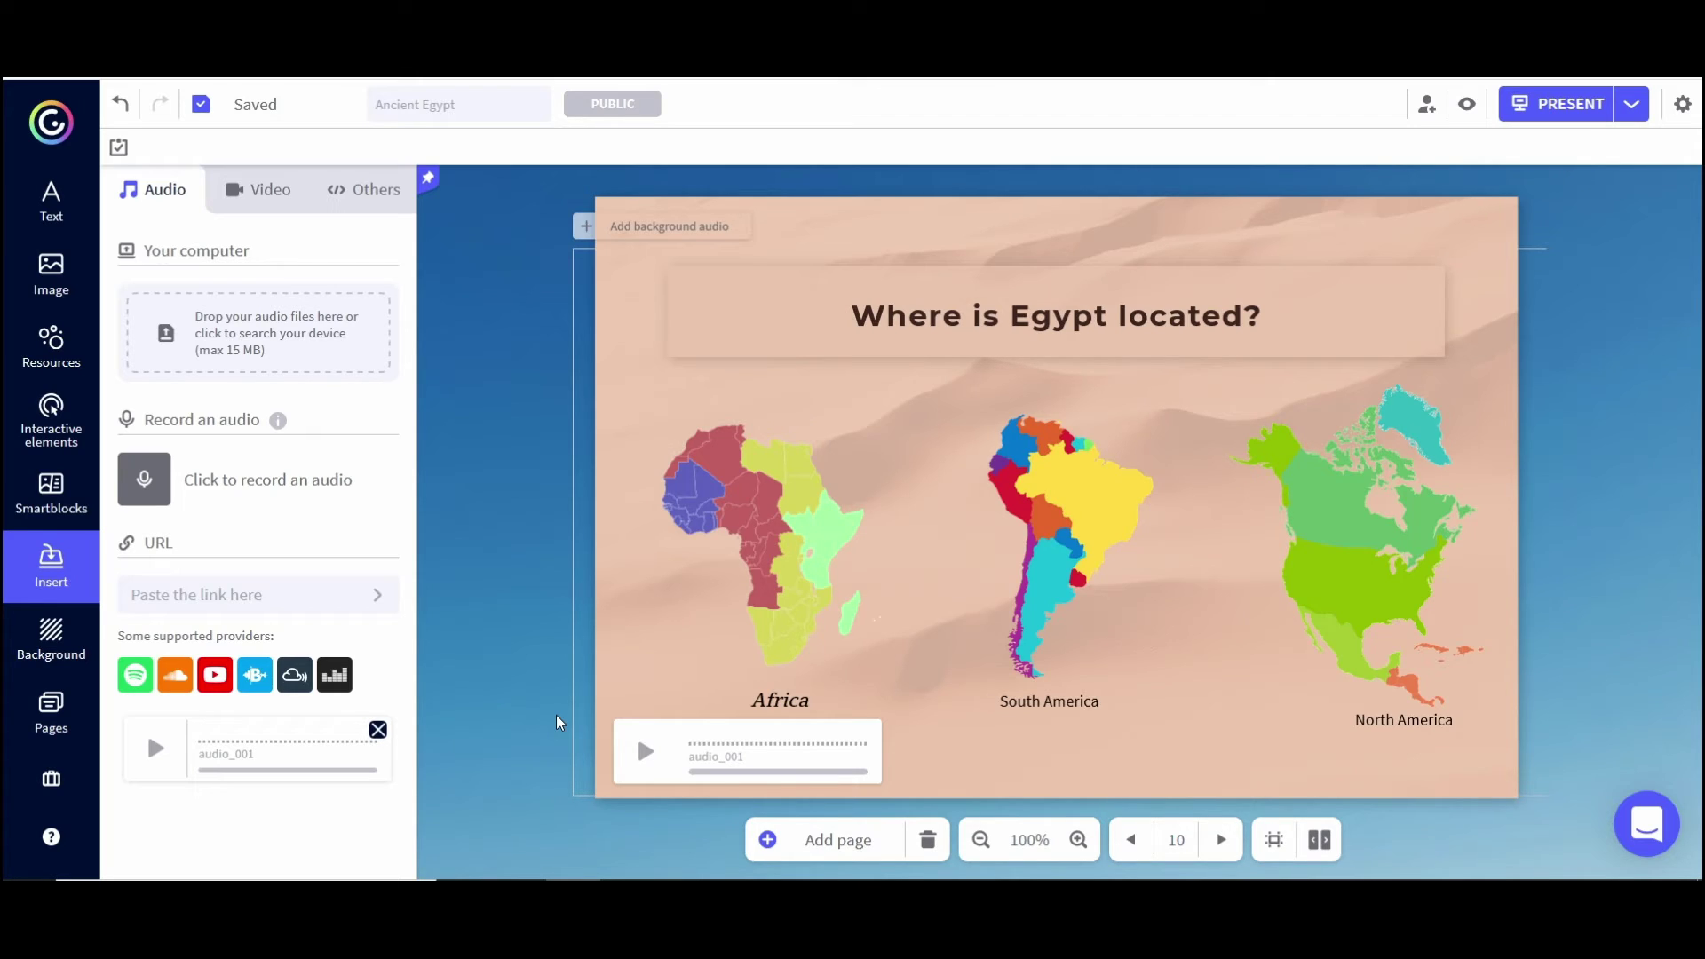
Step: On page 12, 'Which river is in Egypt?', place audio_001 and drag it below the answers
left_click(50, 710)
scroll(182, 684, "down", 4)
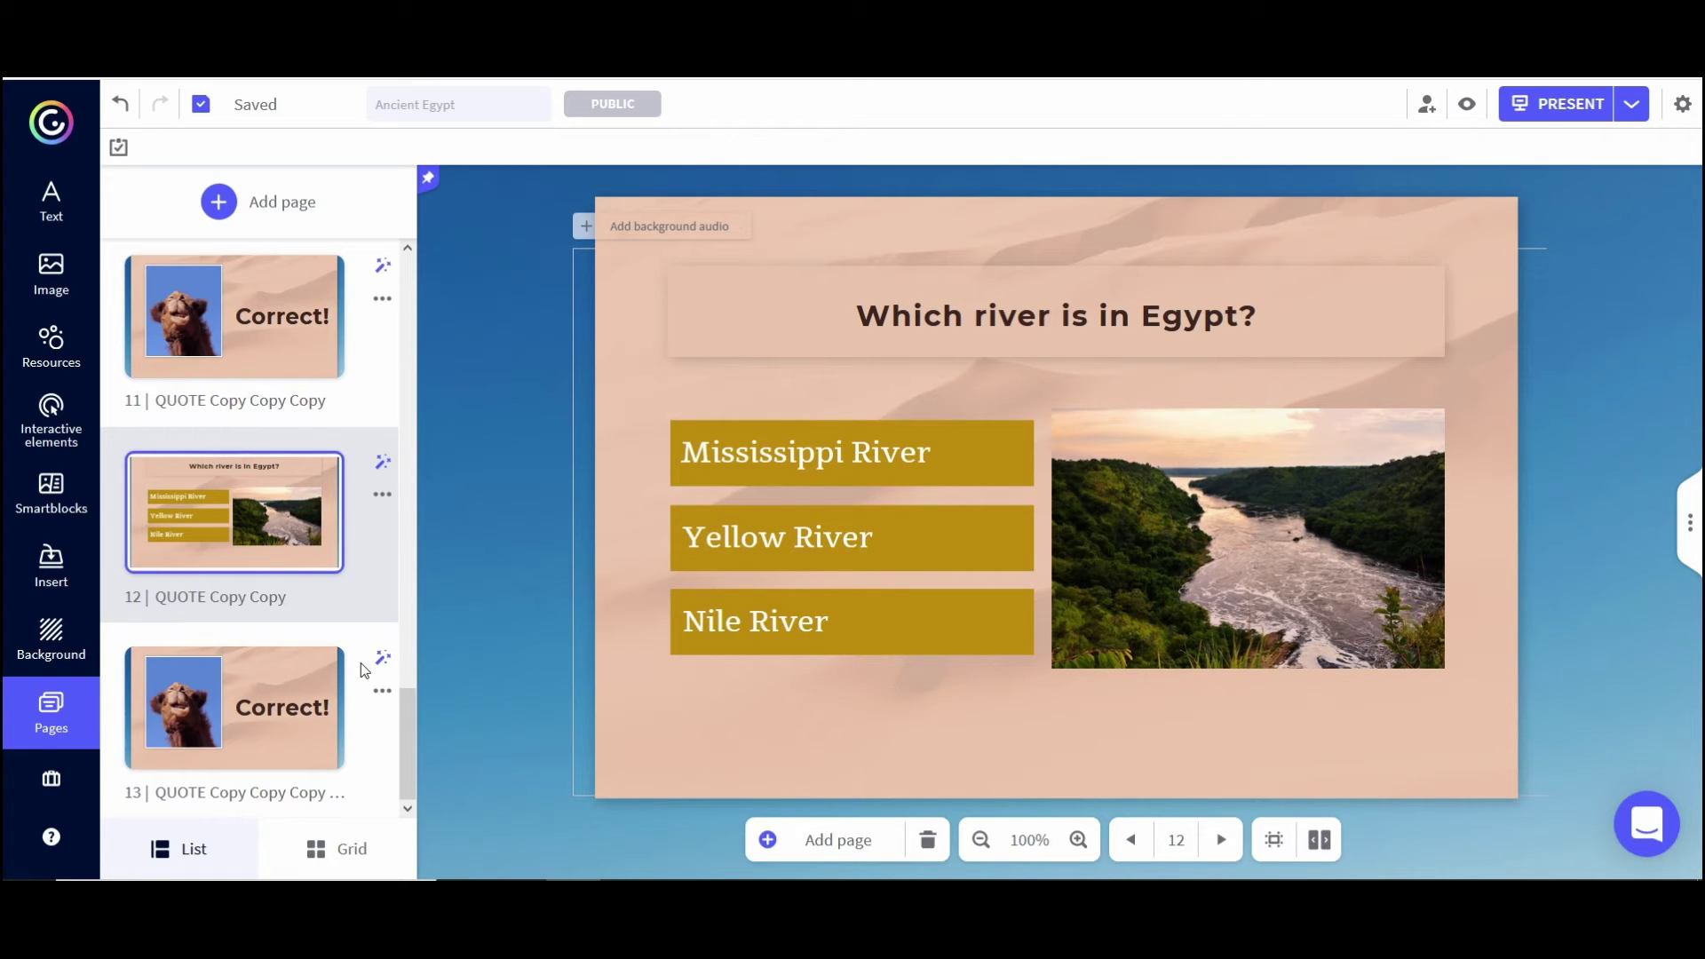
left_click(62, 570)
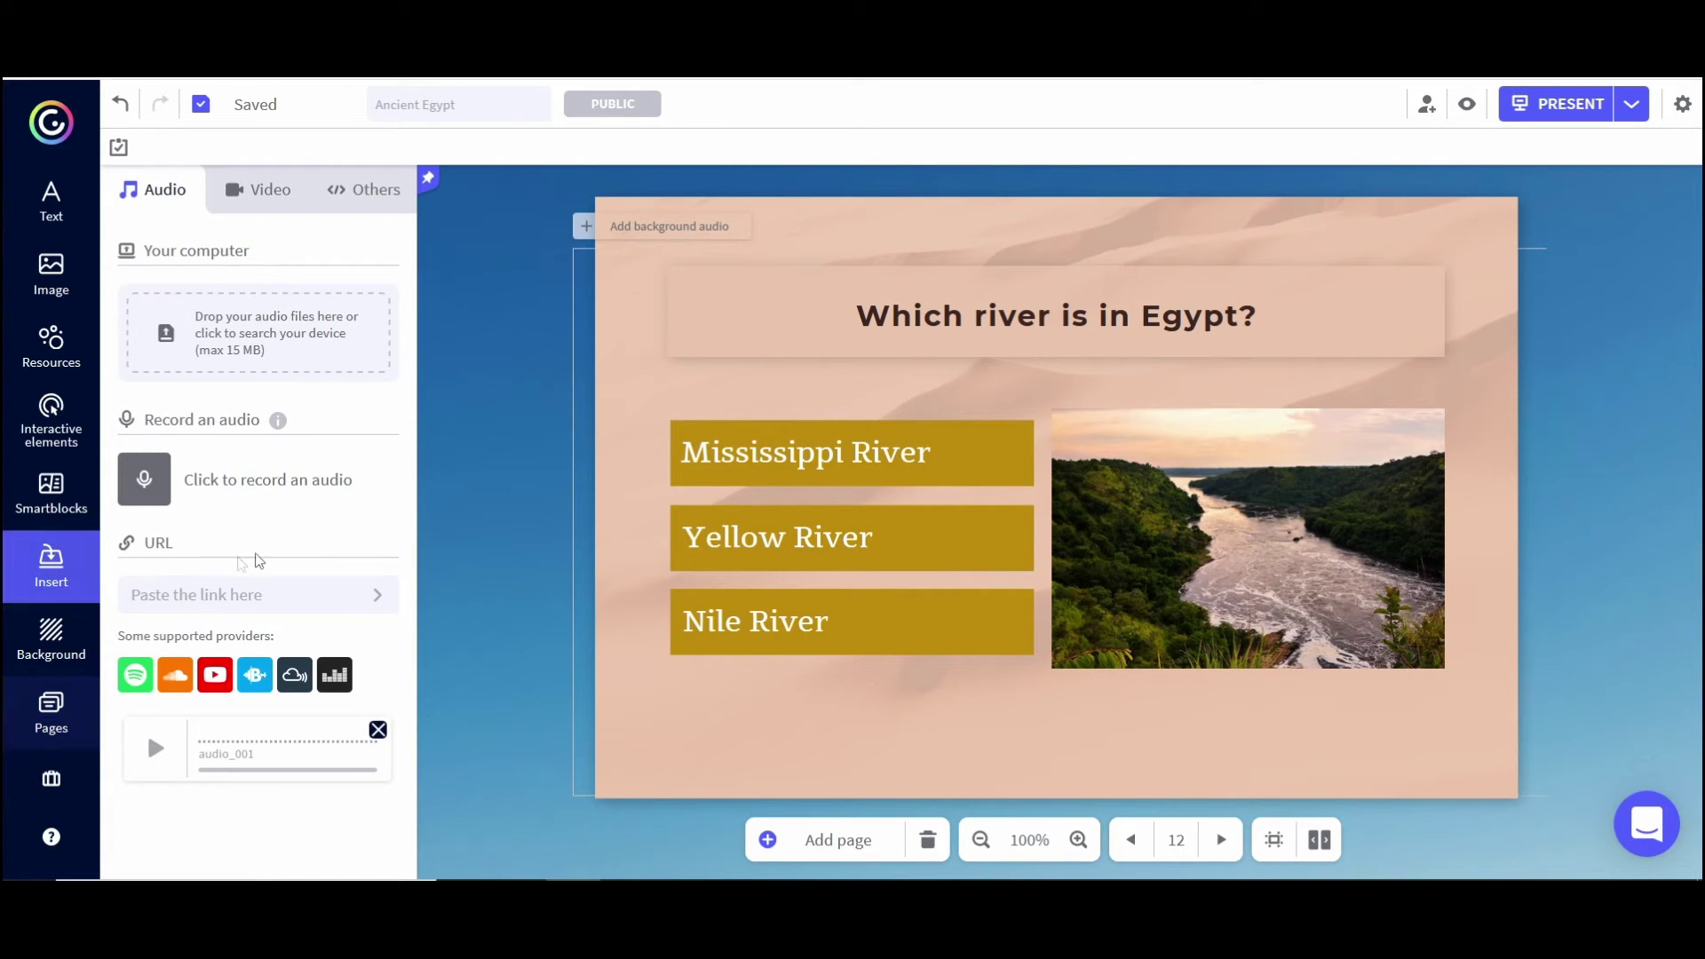
left_click(215, 736)
left_click(924, 488)
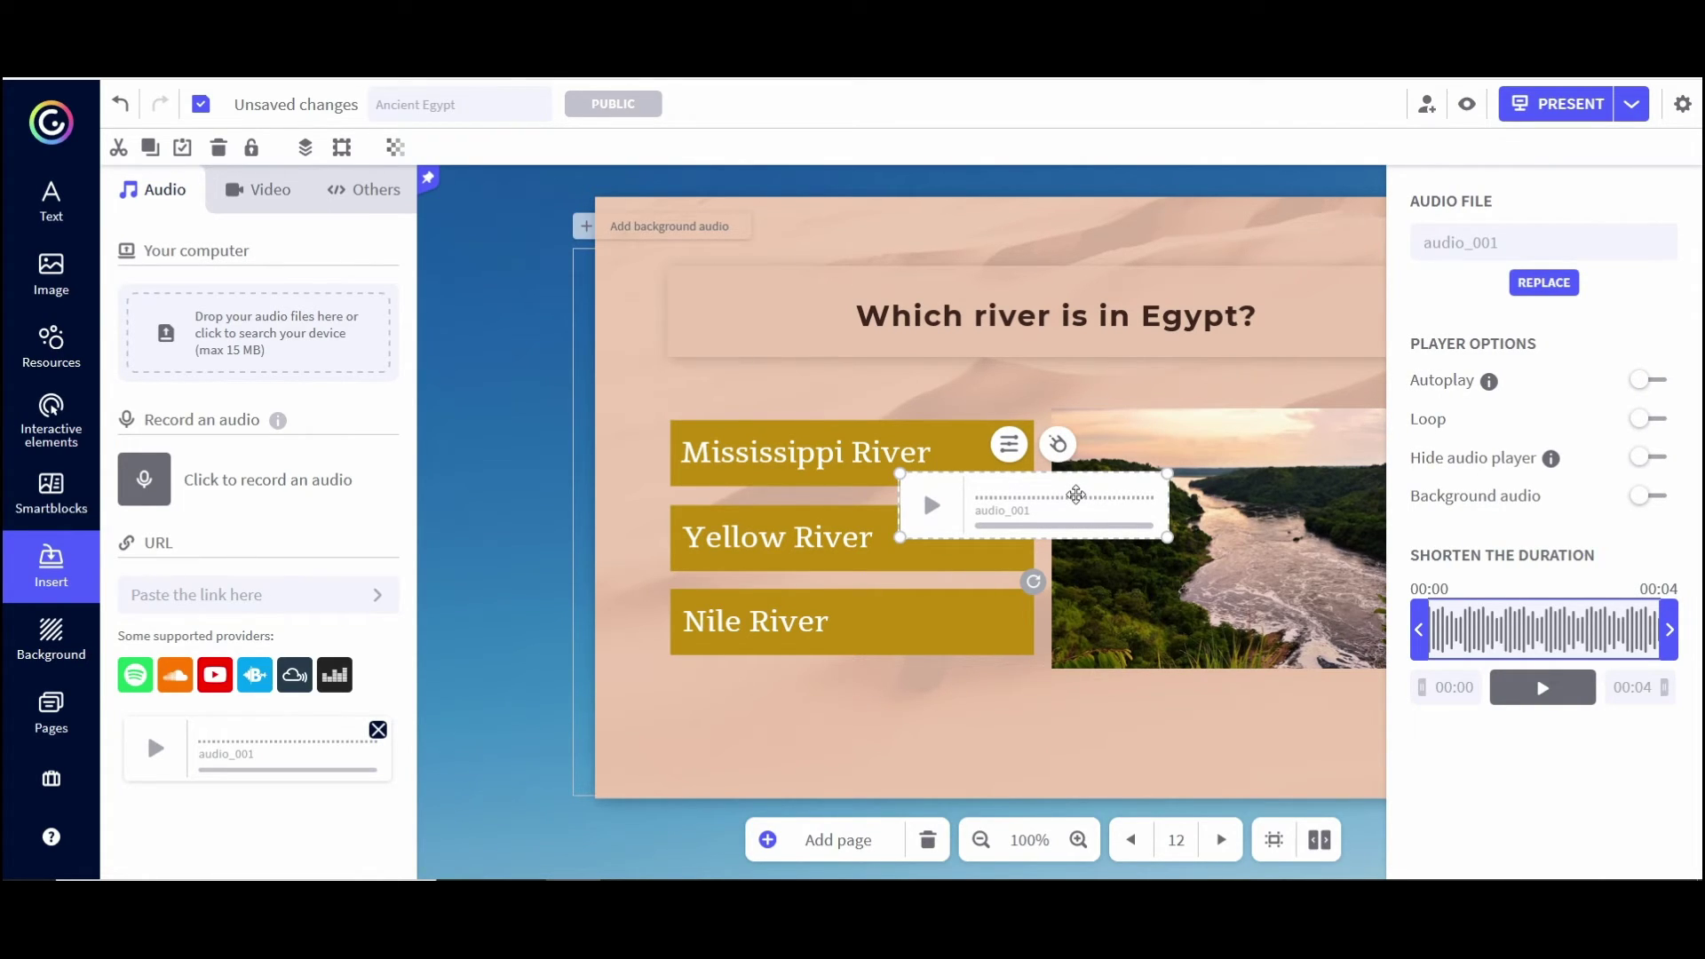
left_click_drag(1077, 494, 1116, 642)
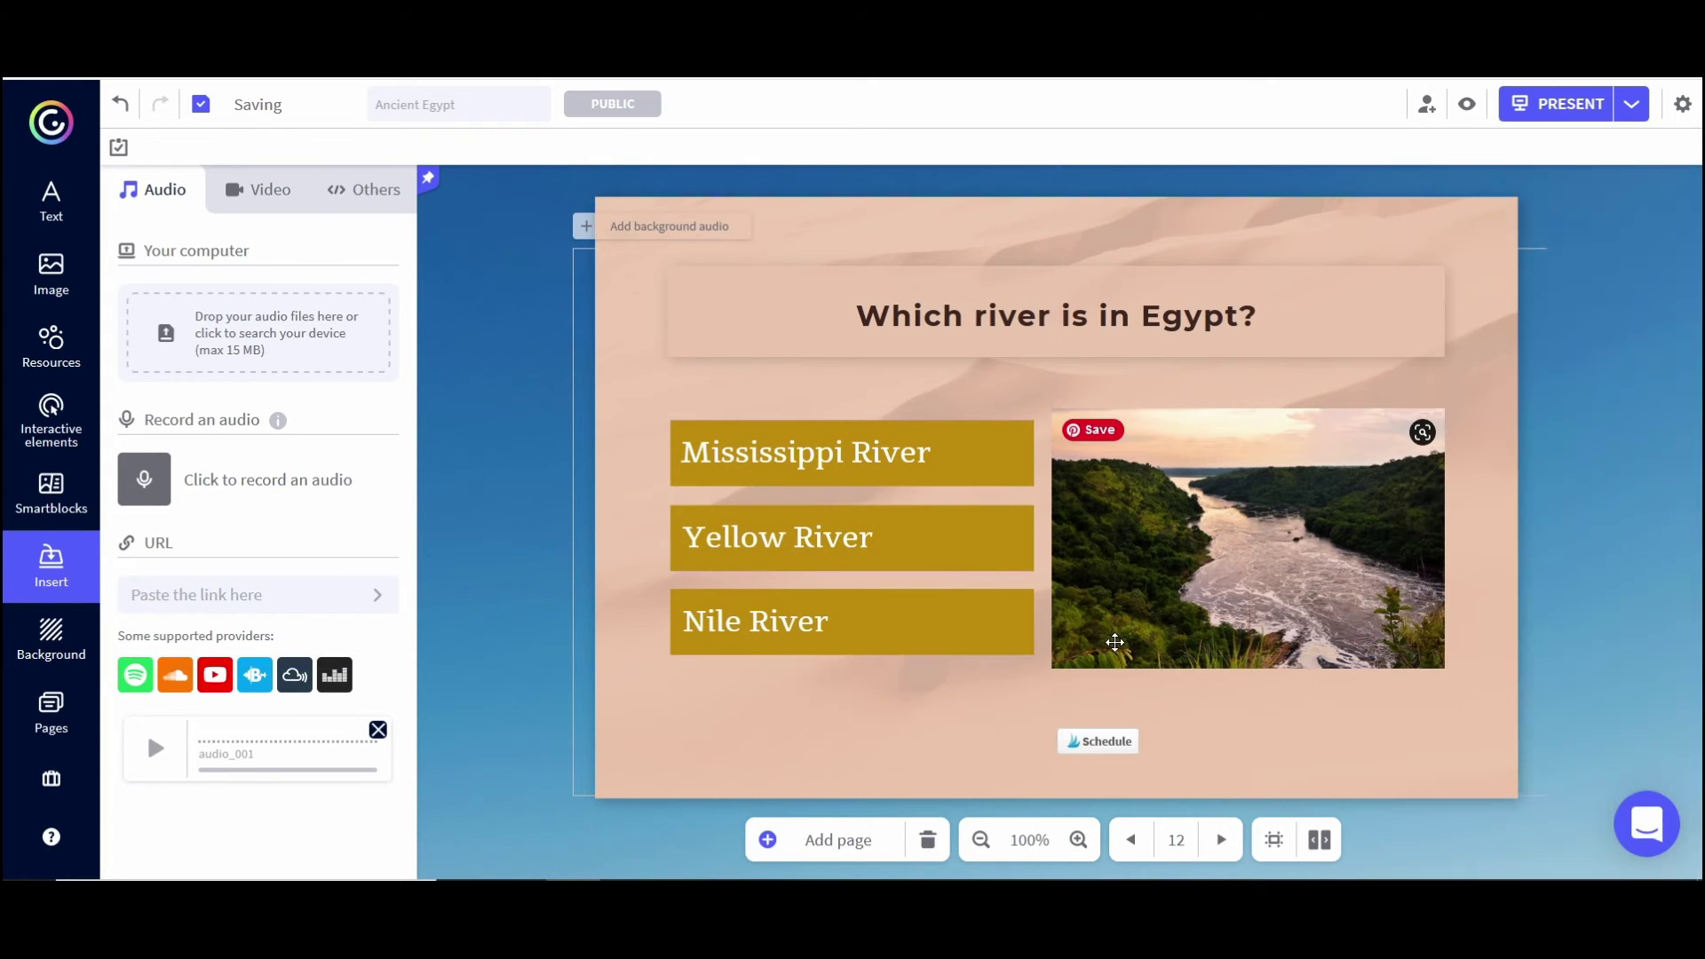